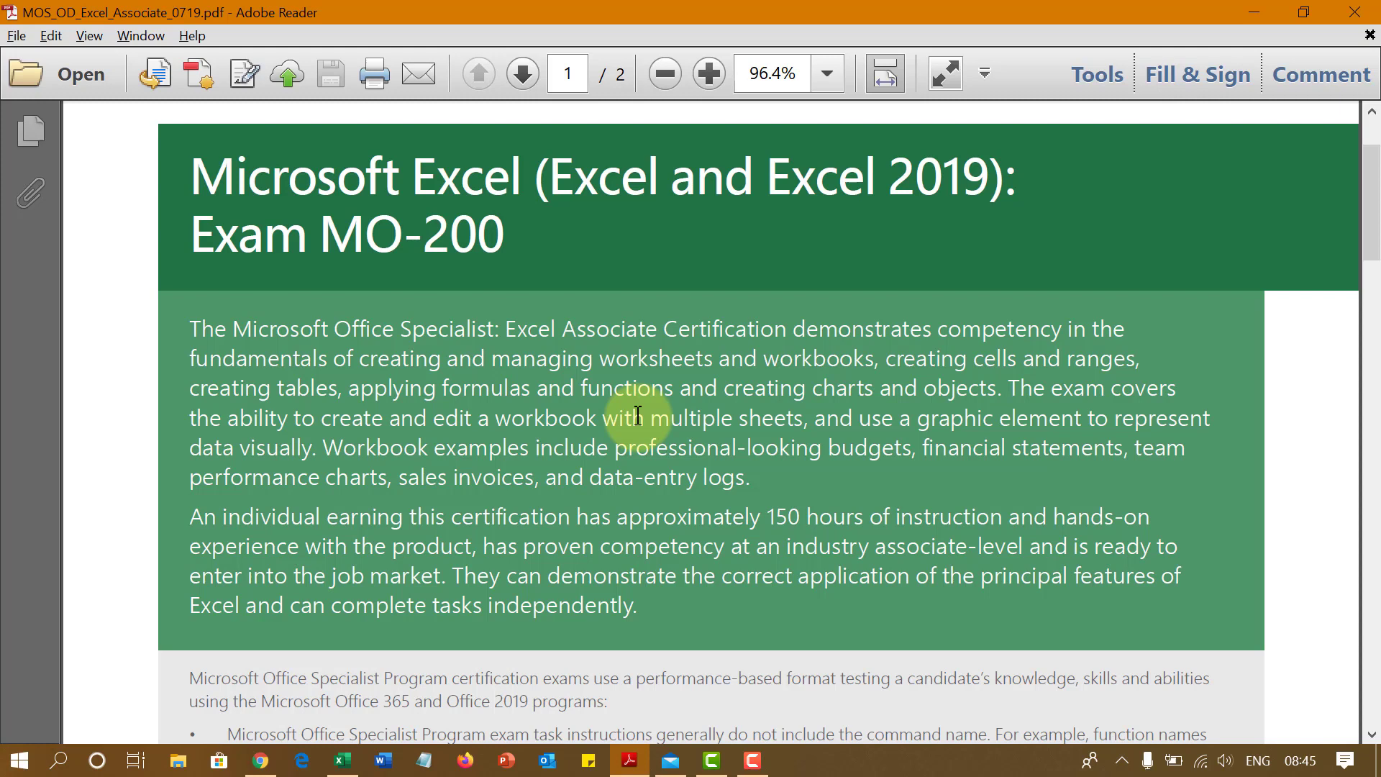
Scroll the MOS Excel Associate PDF to the Objective Domains list showing item 1.2.2.
scroll(719, 424, down, 10)
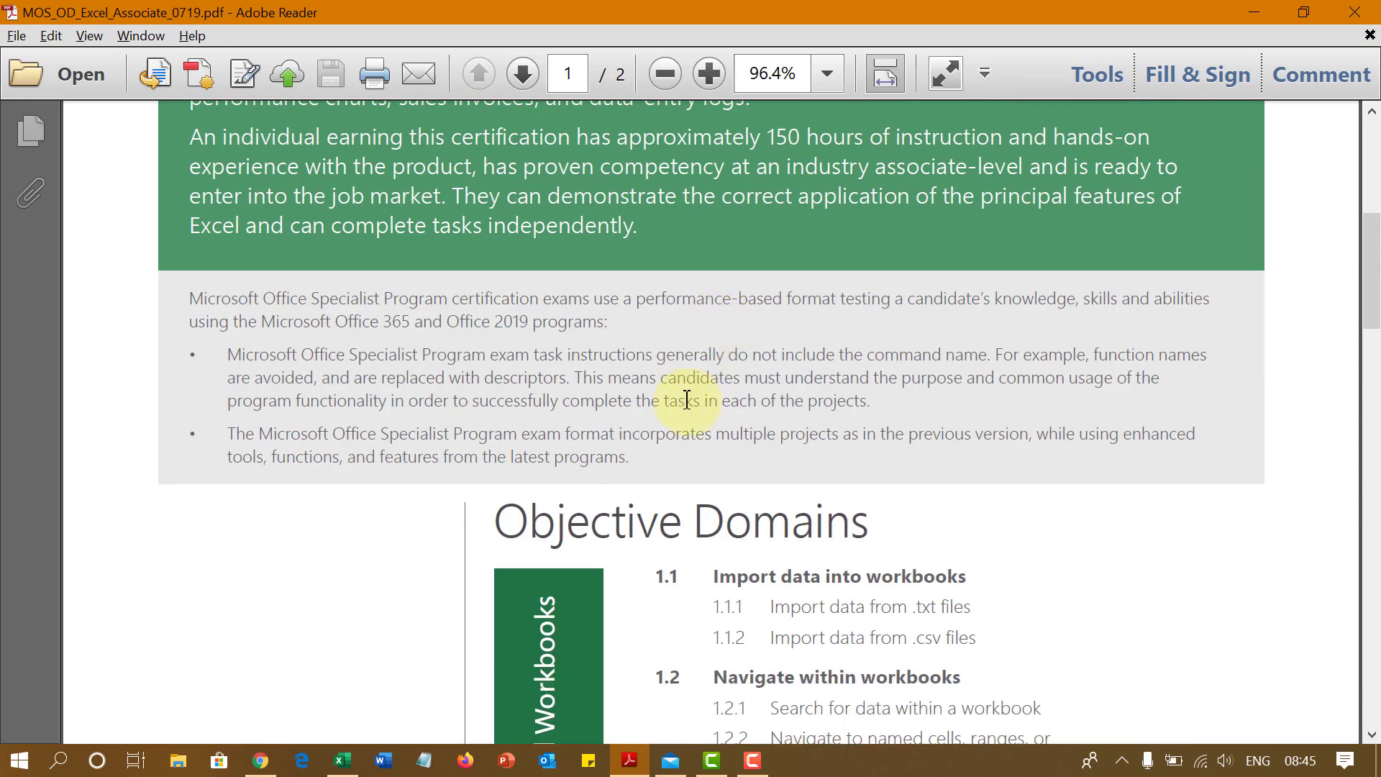
scroll(687, 400, down, 4)
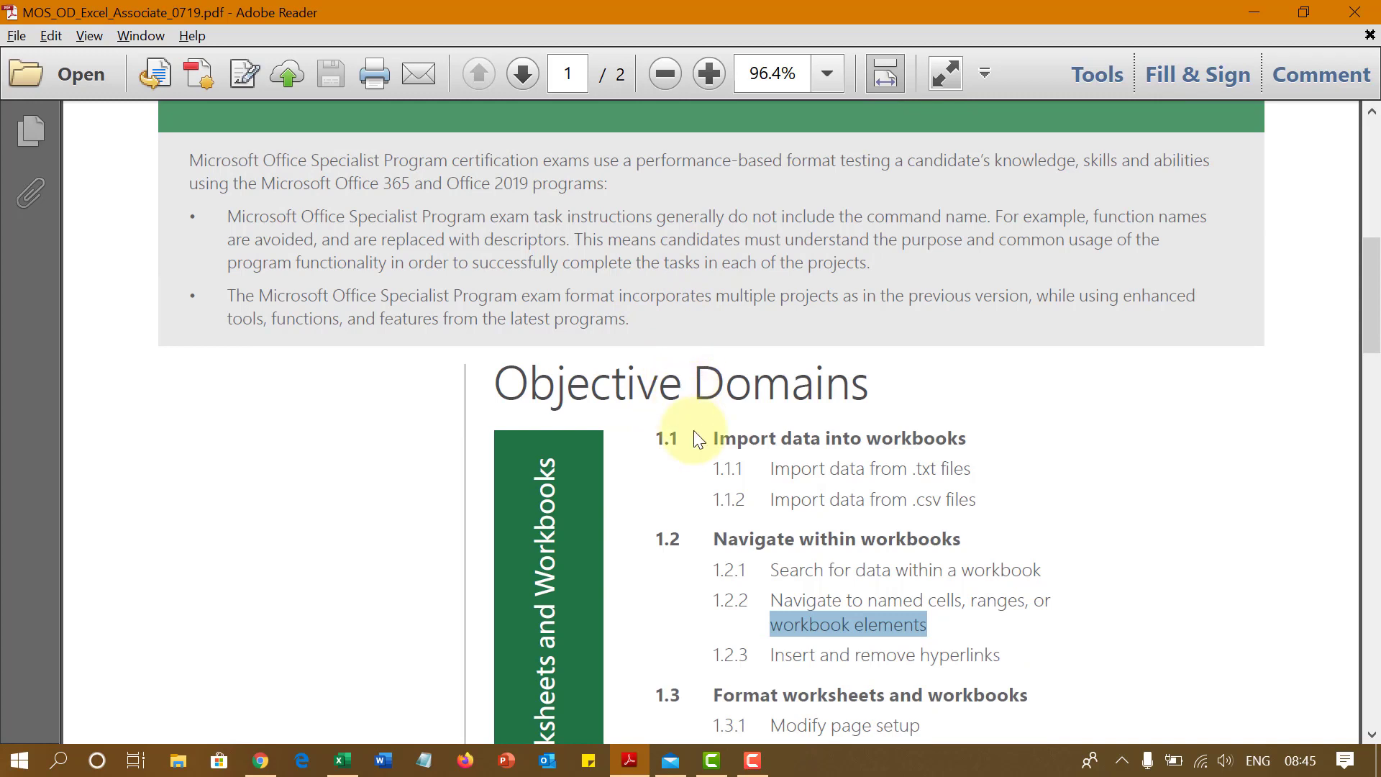
scroll(695, 431, down, 2)
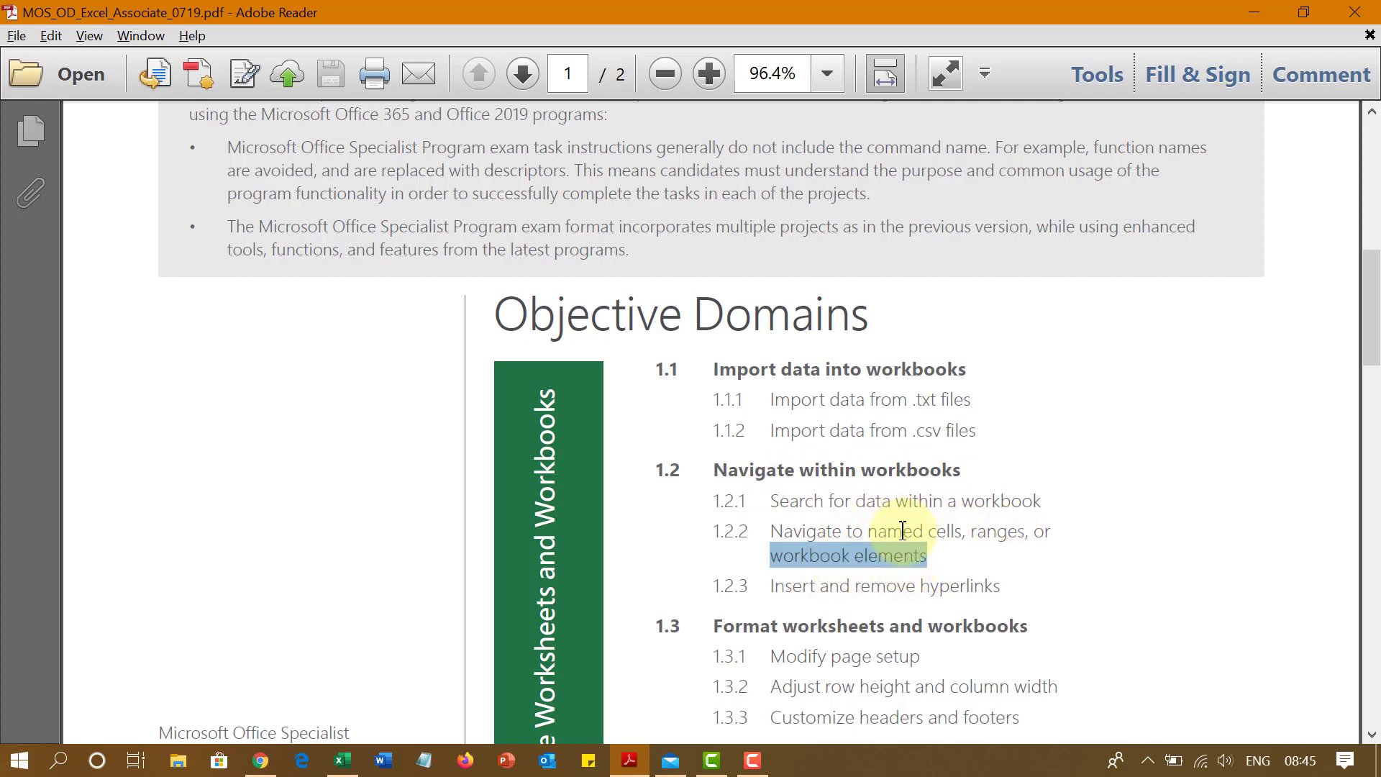
Bring up the 1.2.2 workbook and select the Quantity Sold total =SUM(E5:E174) in E175.
click(1261, 10)
scroll(413, 388, up, 20)
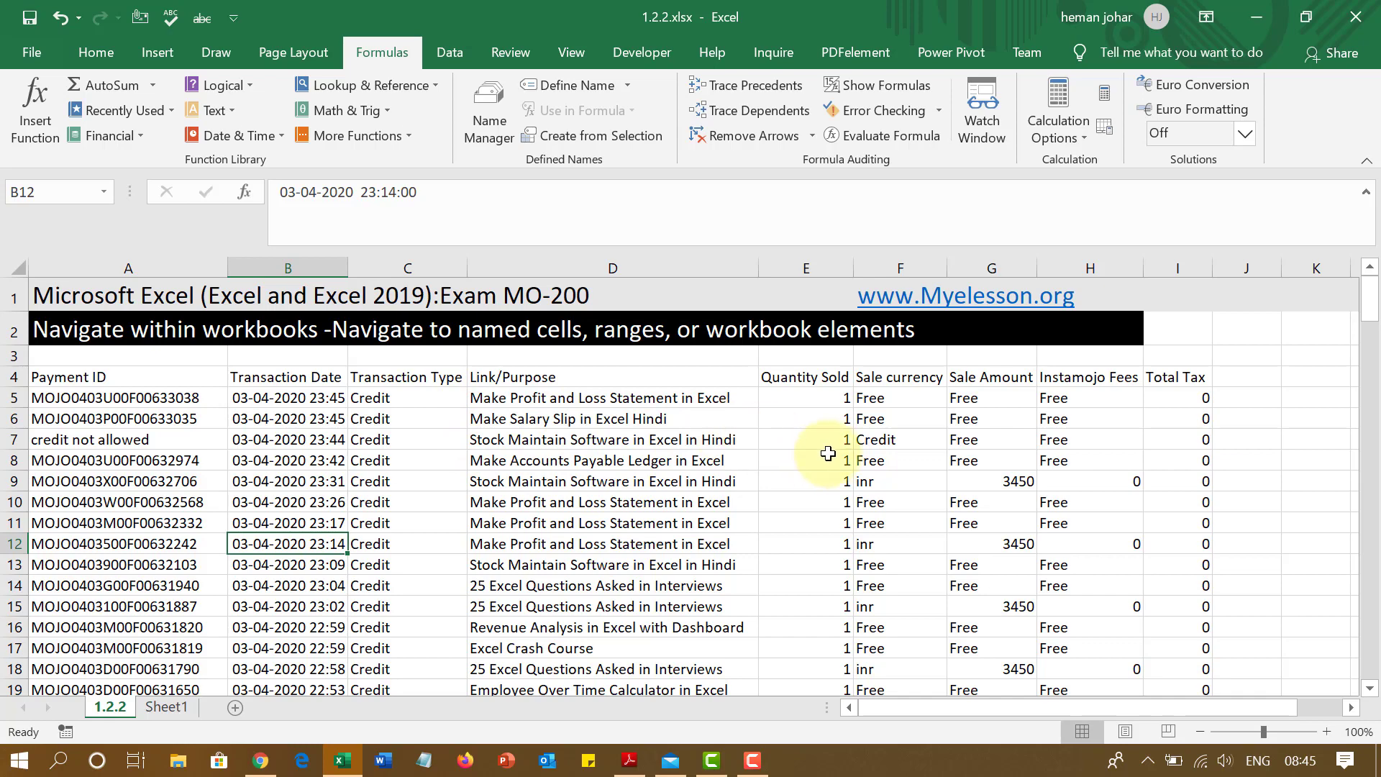
scroll(827, 454, down, 13)
scroll(827, 526, down, 20)
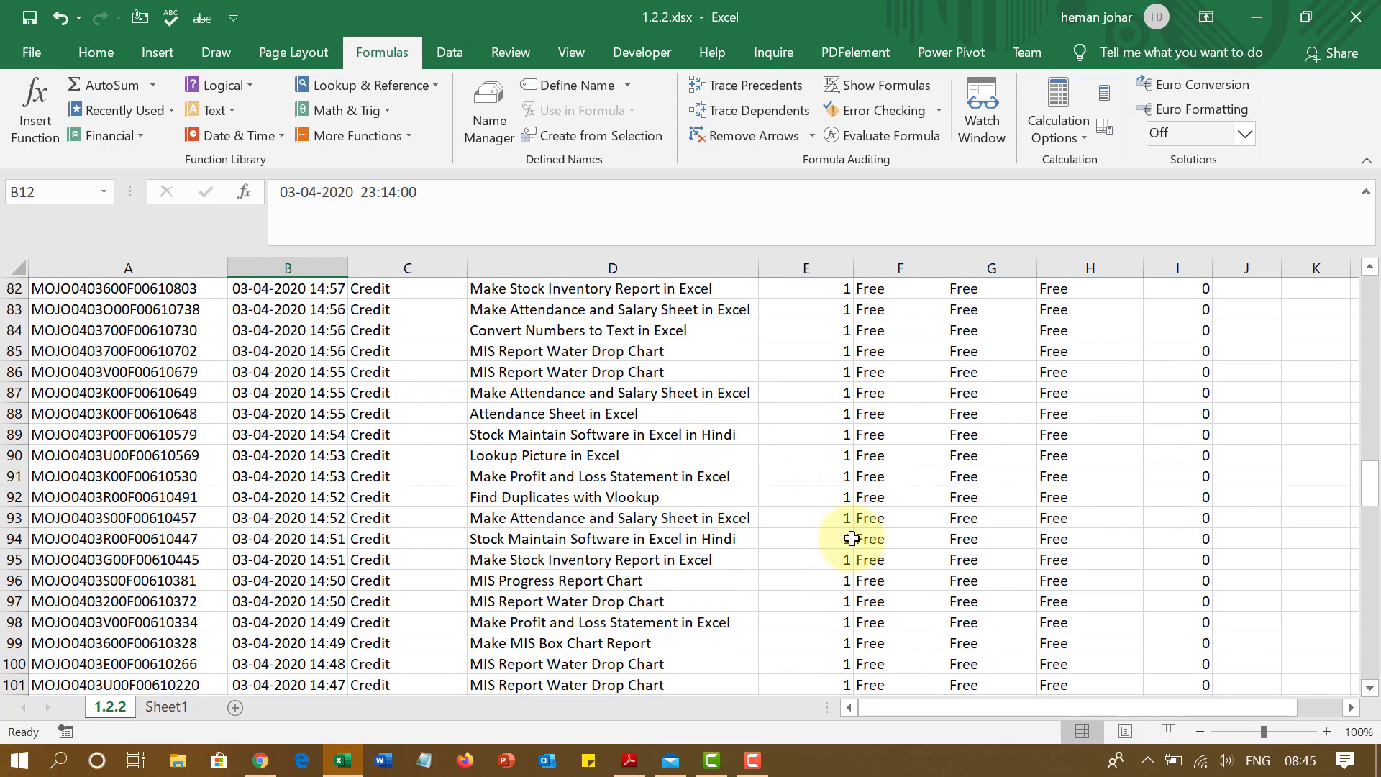
scroll(856, 540, up, 6)
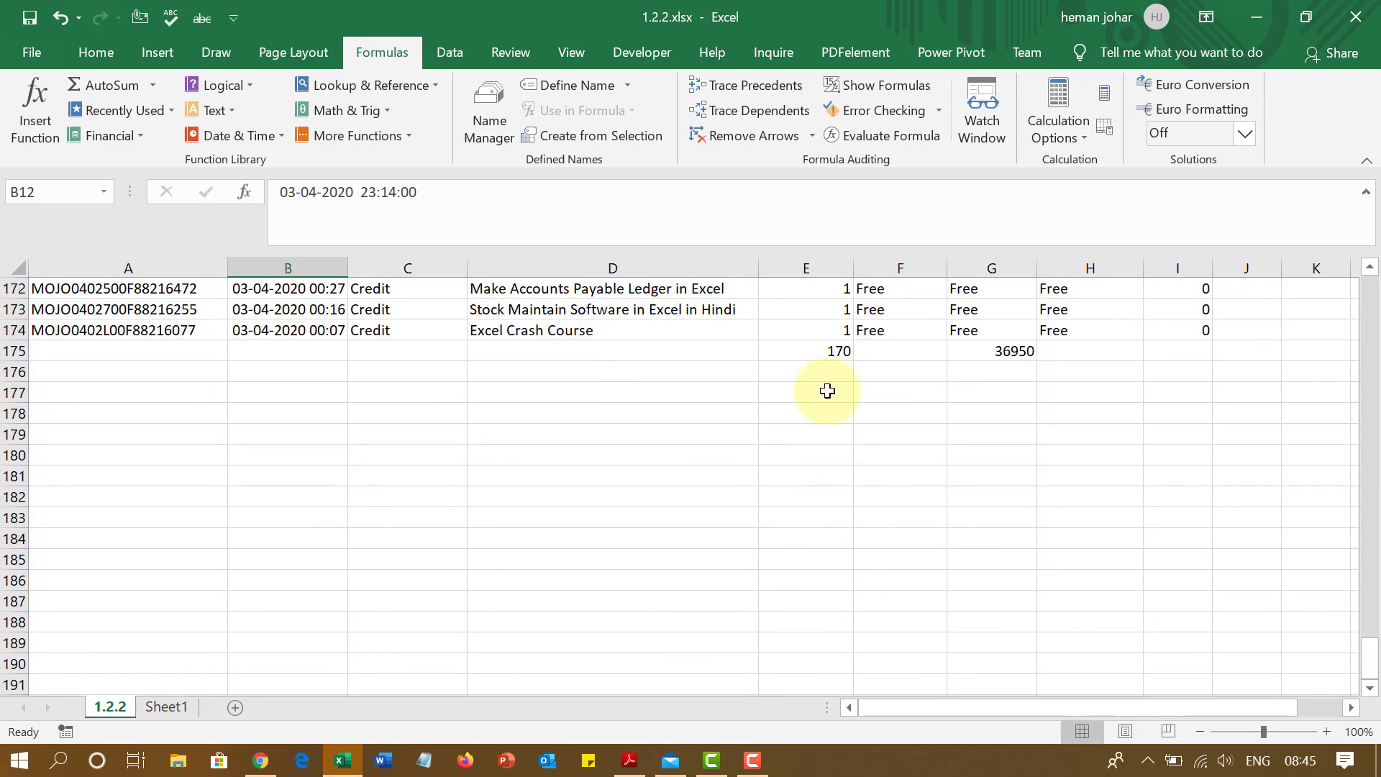
click(839, 353)
scroll(839, 355, up, 20)
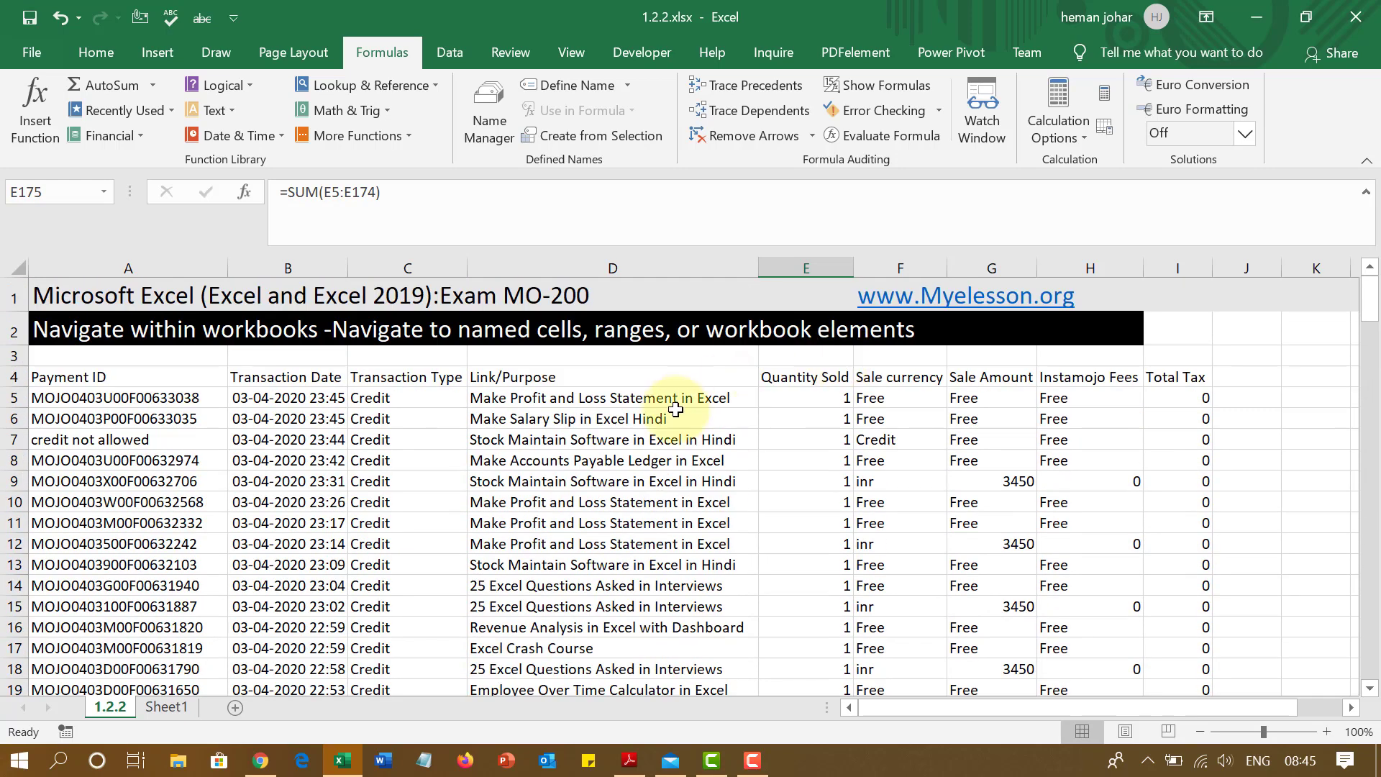
scroll(797, 371, down, 20)
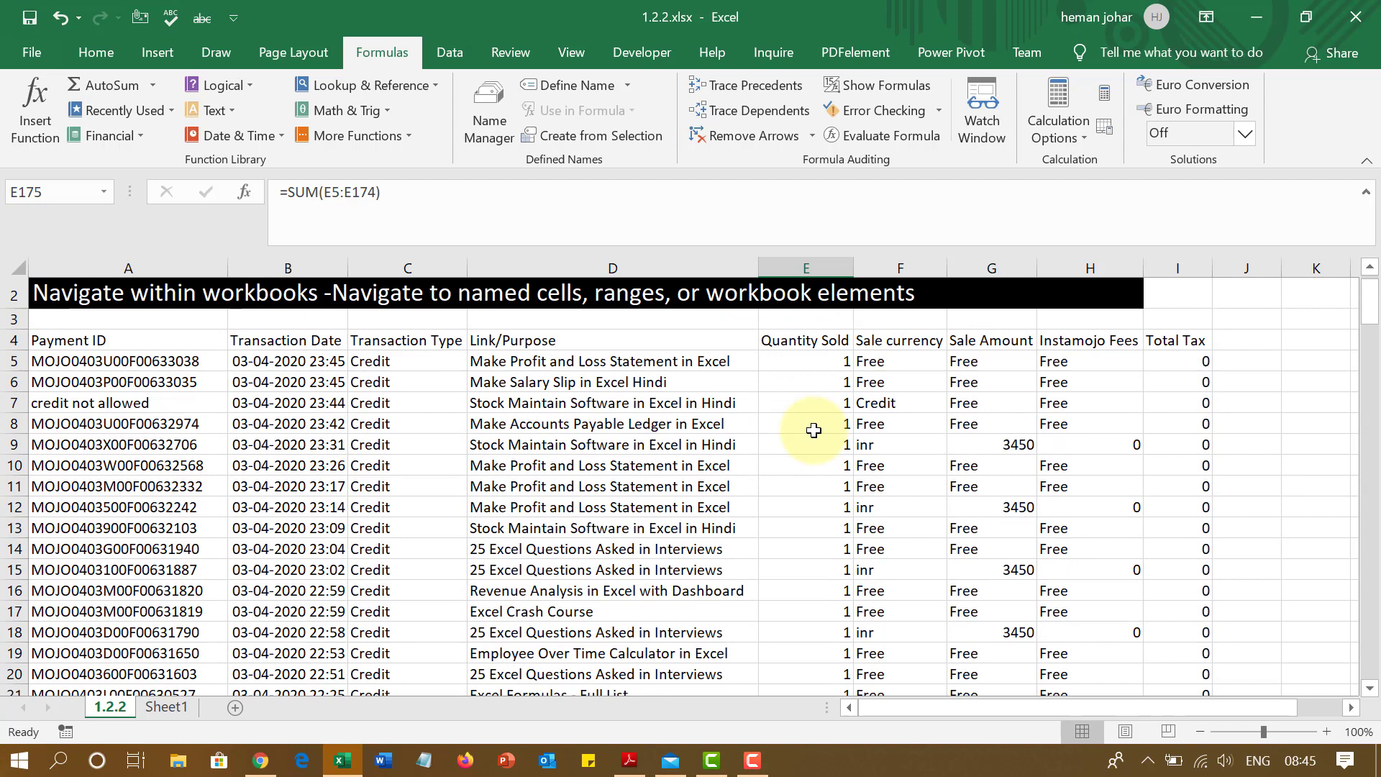
scroll(812, 456, down, 20)
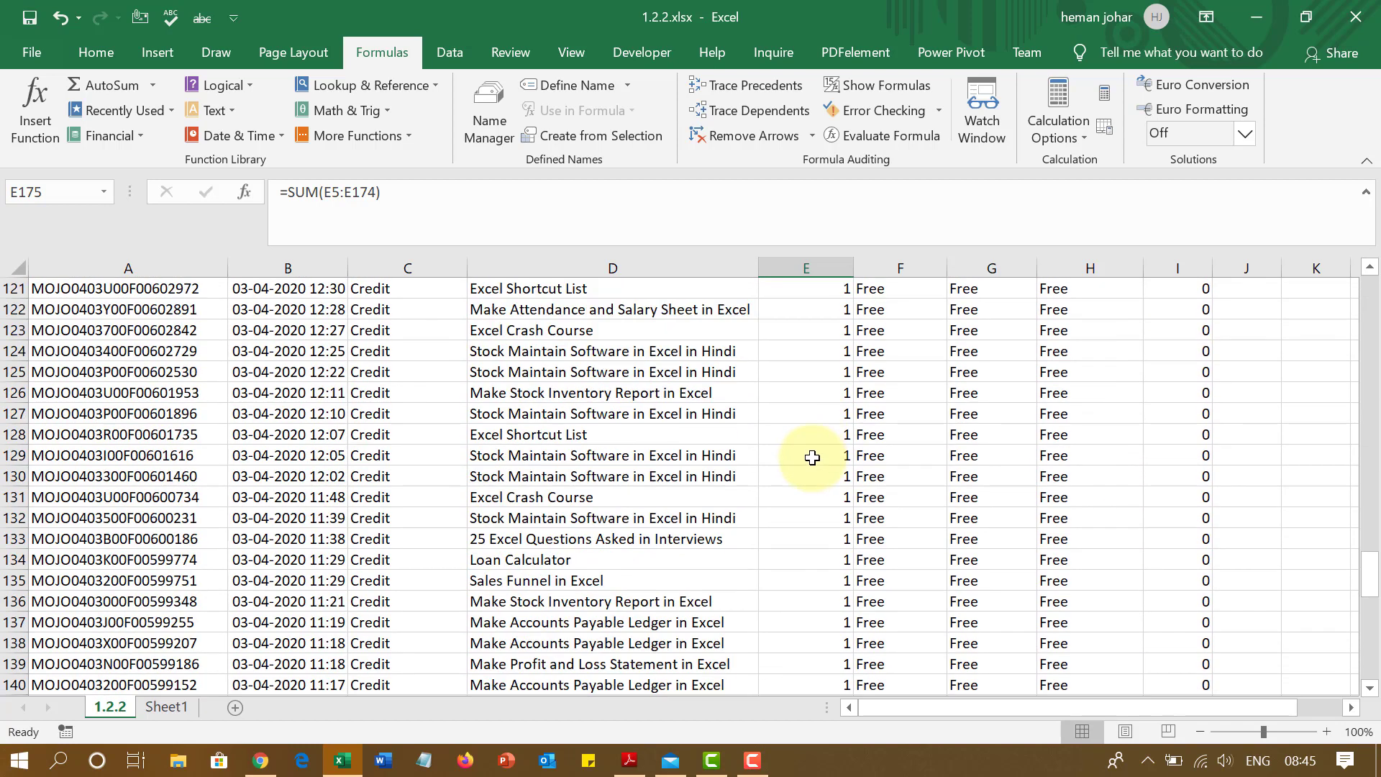
scroll(807, 453, up, 8)
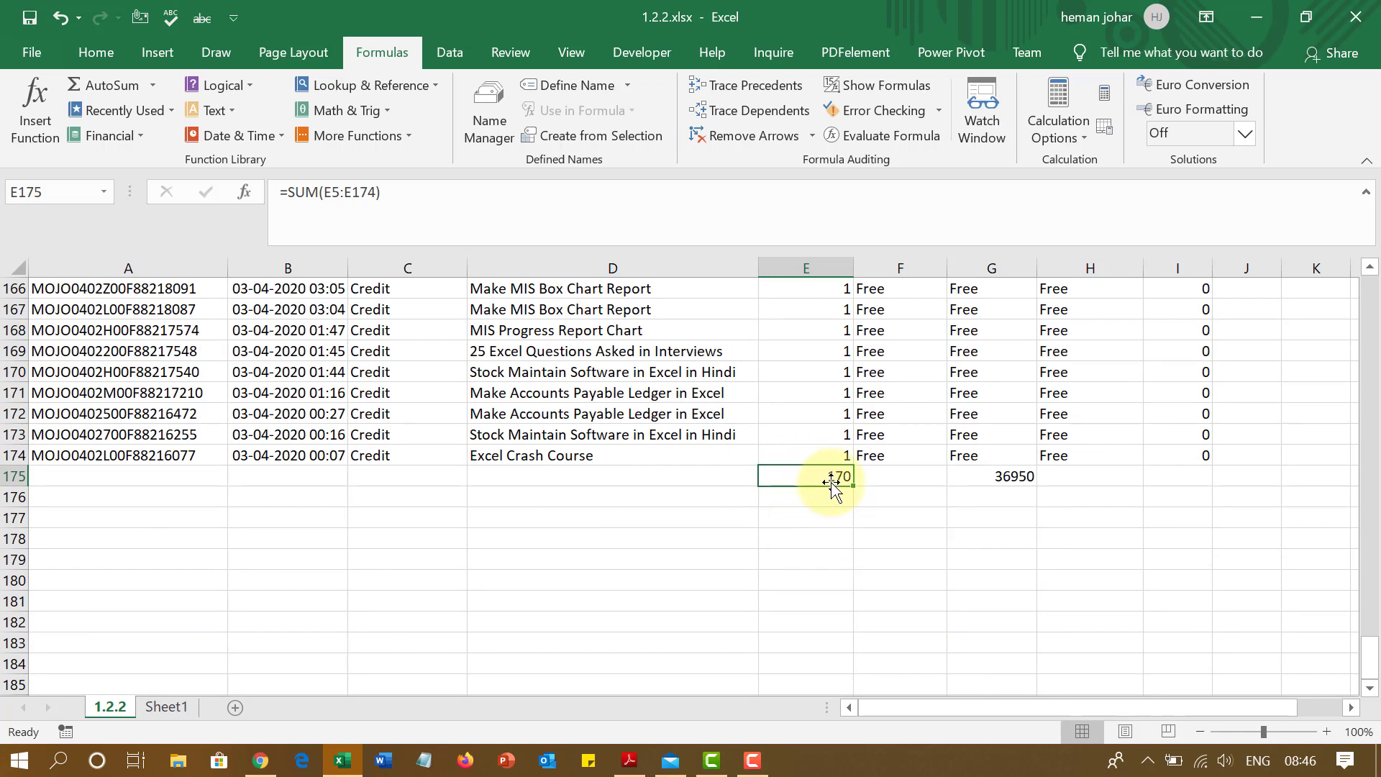
Name cell E175 sales_count through the Name Box.
click(47, 191)
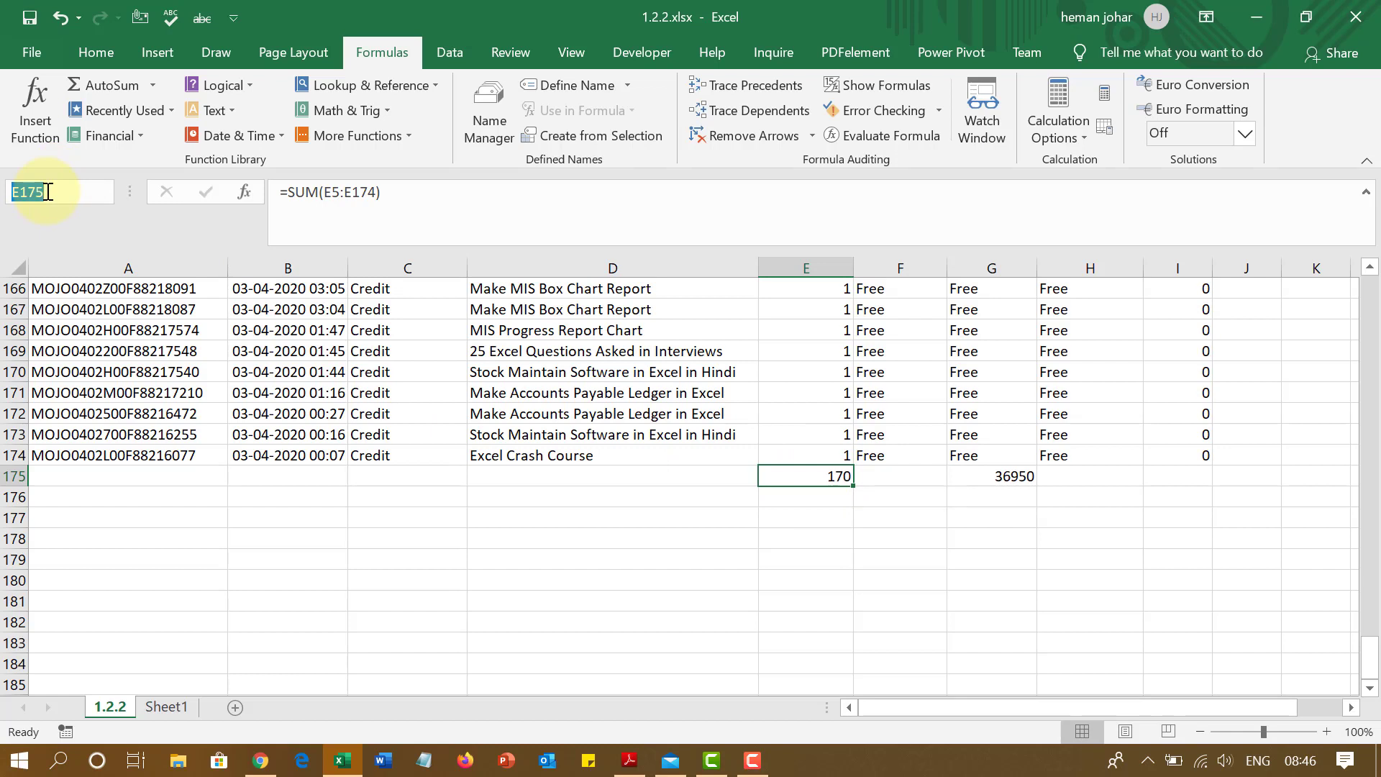
key(BackSpace)
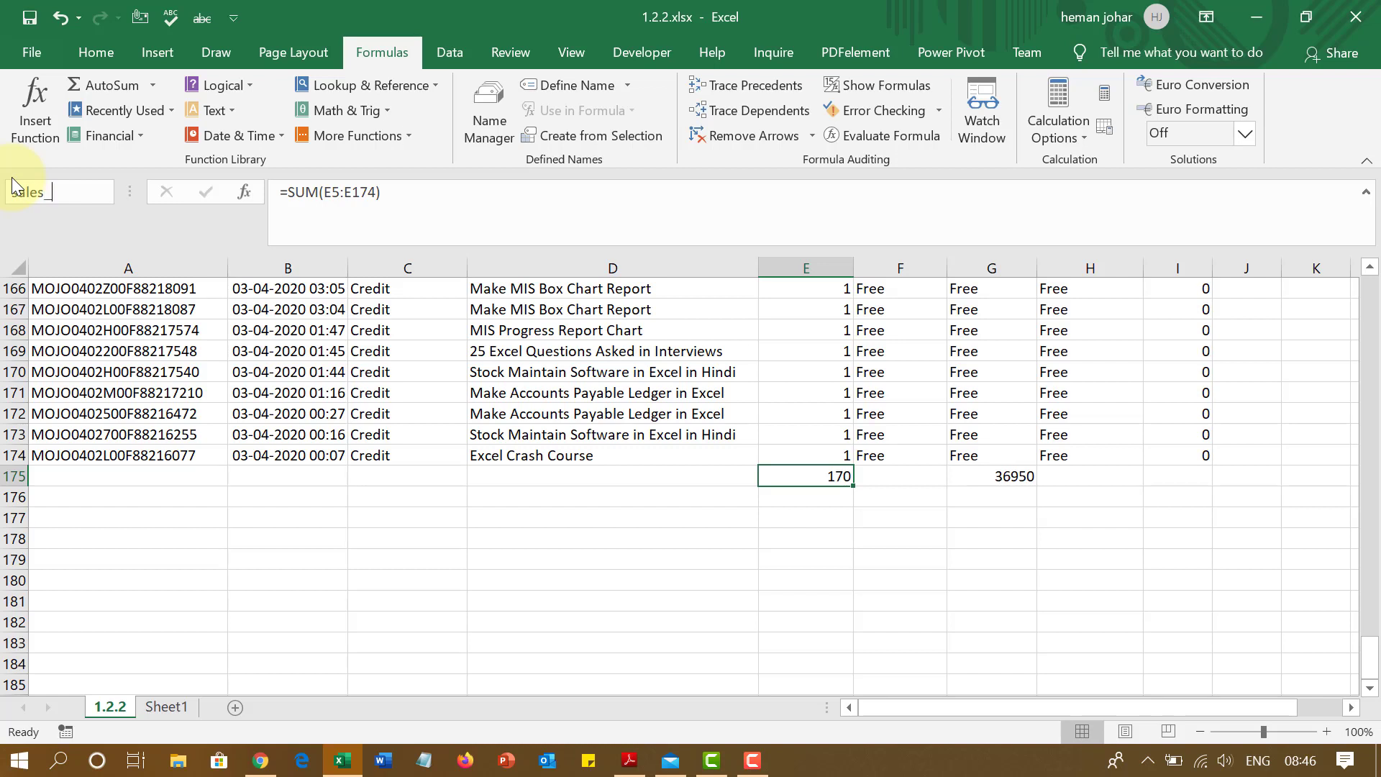
text(Sales_count)
key(Return)
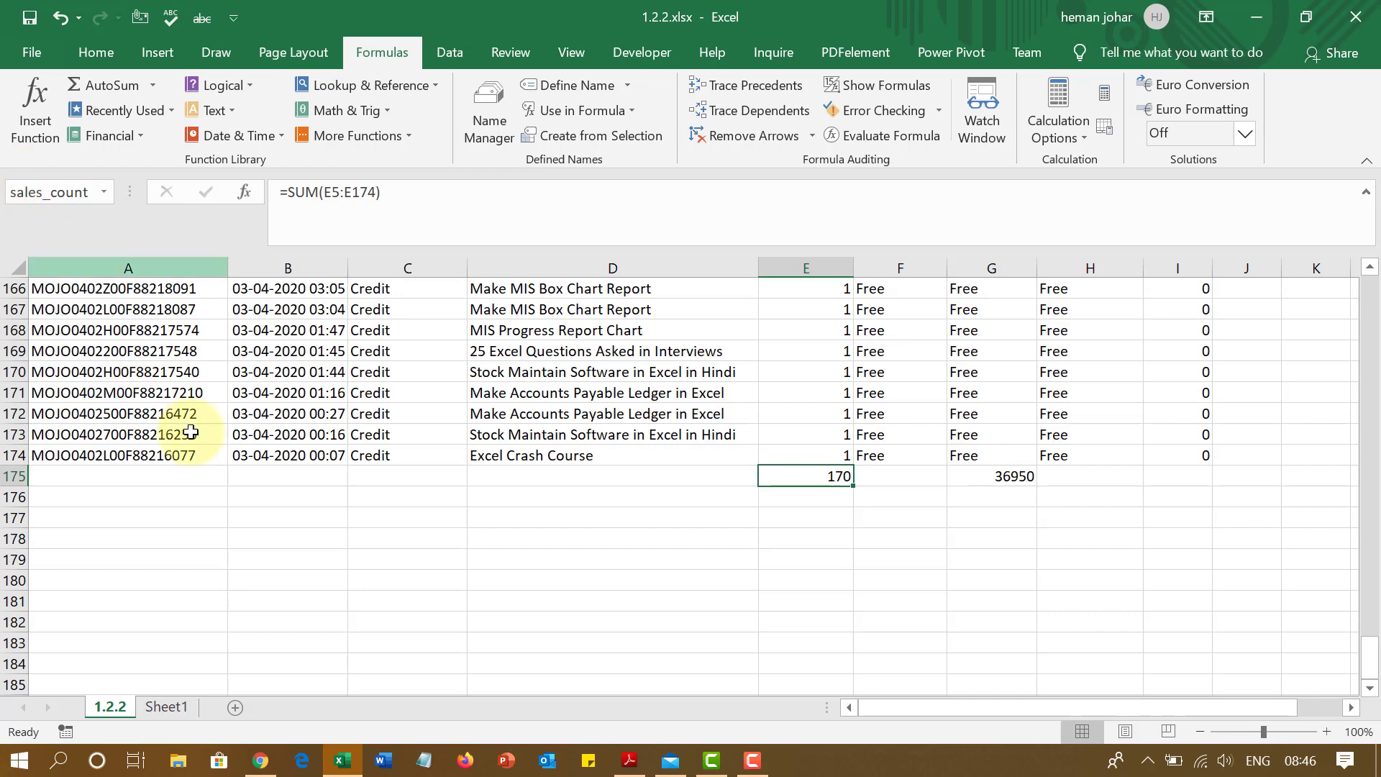
Select another cell, then return to sales_count from the Name Box list.
click(496, 541)
click(618, 331)
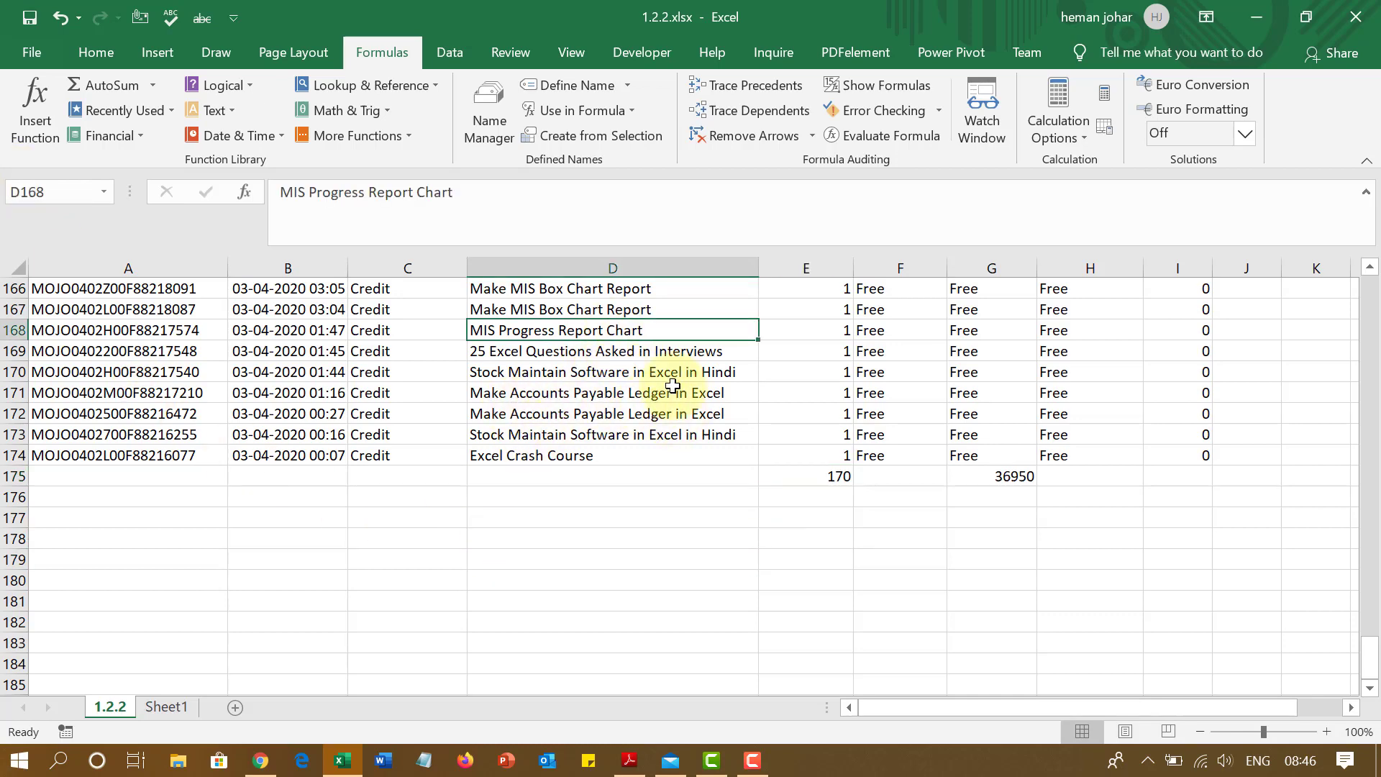
scroll(608, 388, up, 18)
scroll(603, 377, up, 20)
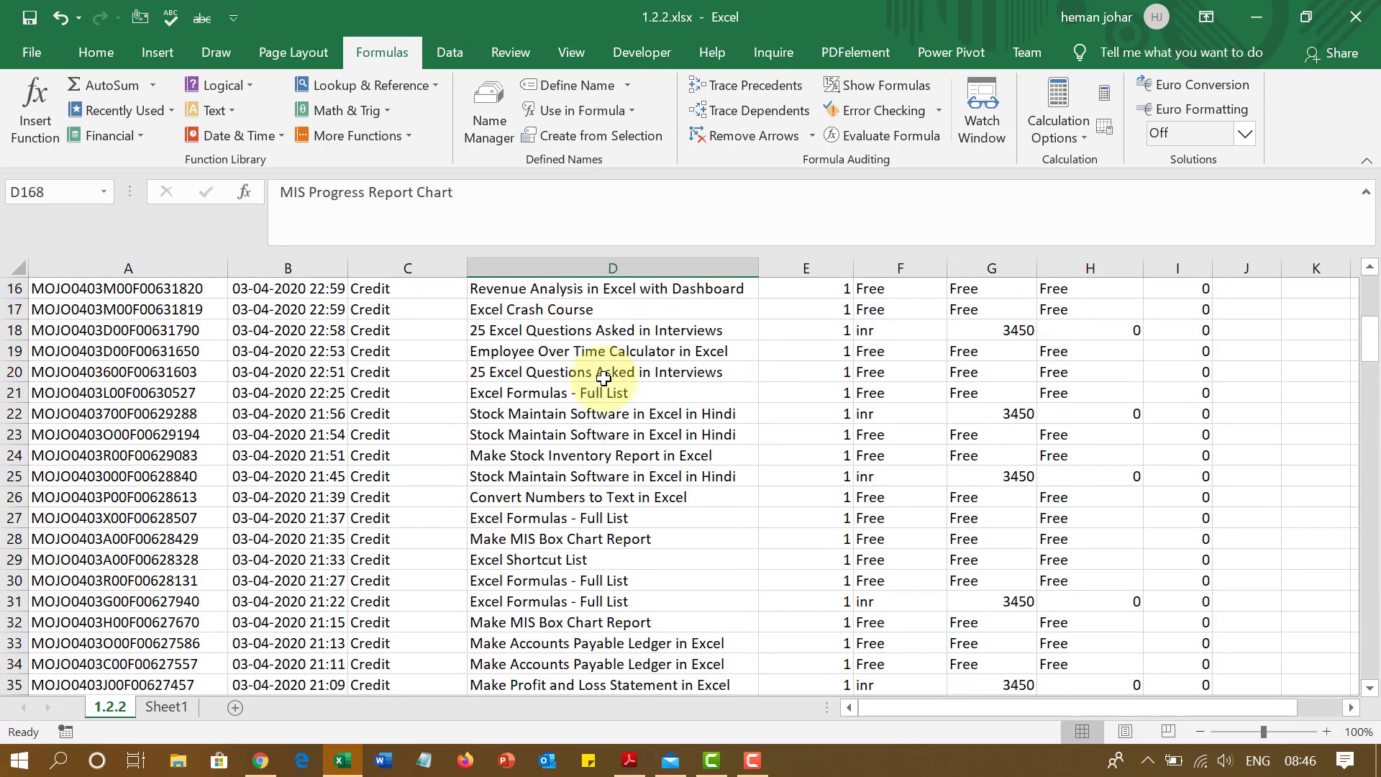
click(102, 191)
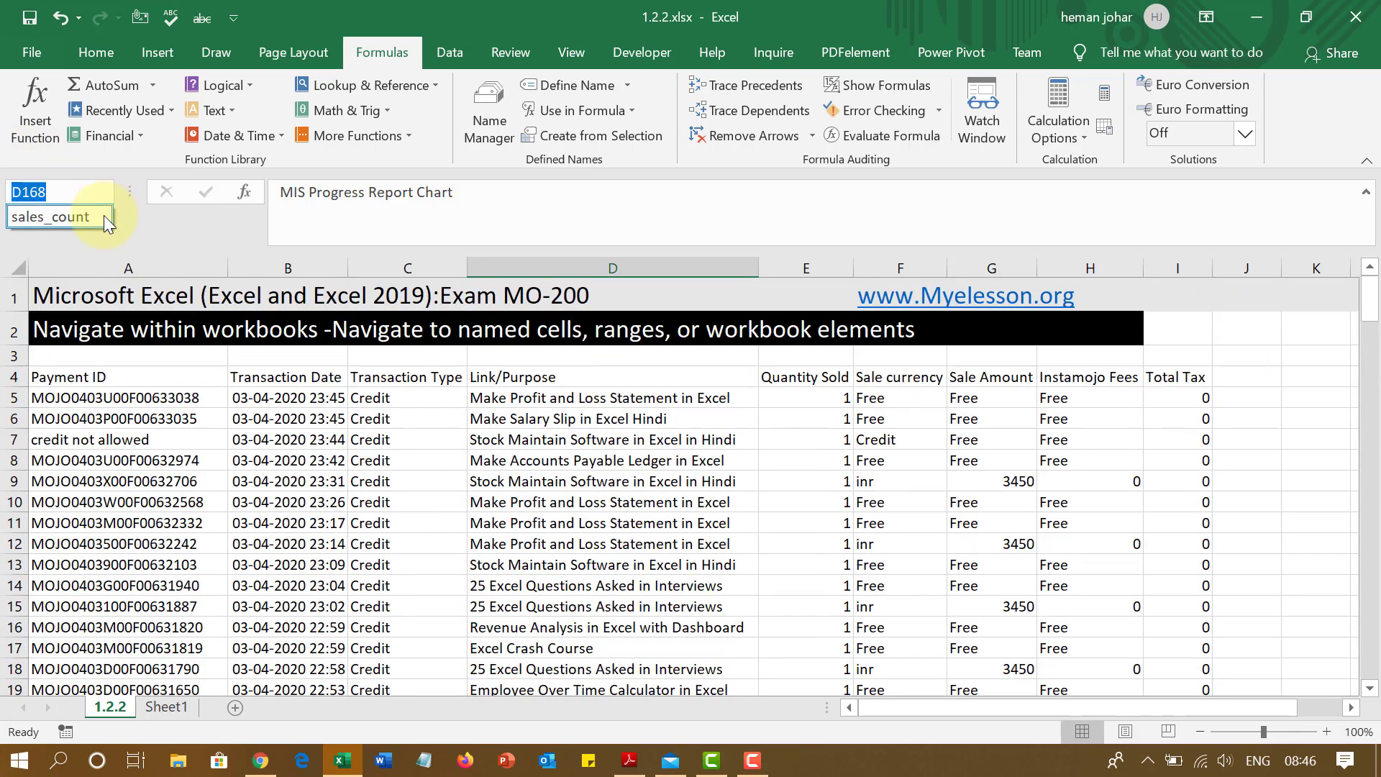
click(65, 219)
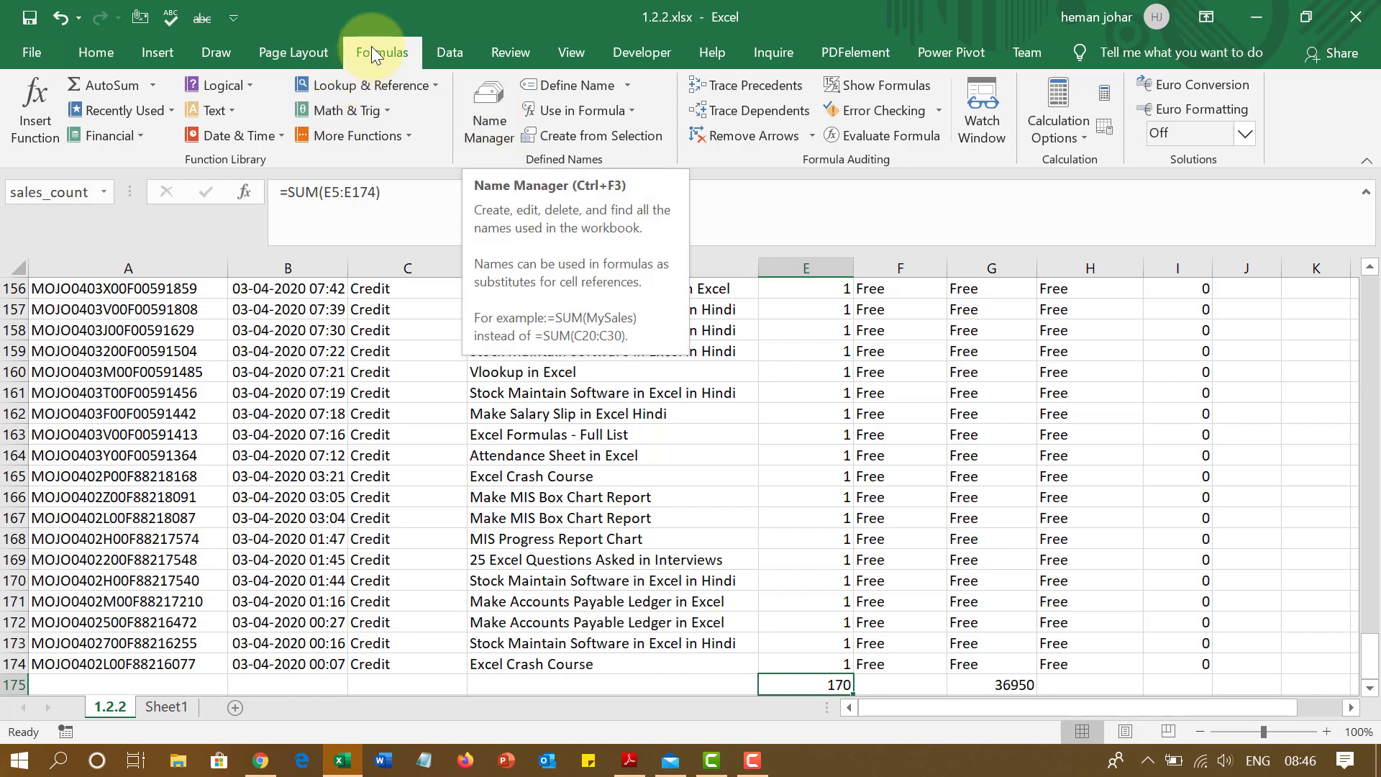
click(488, 122)
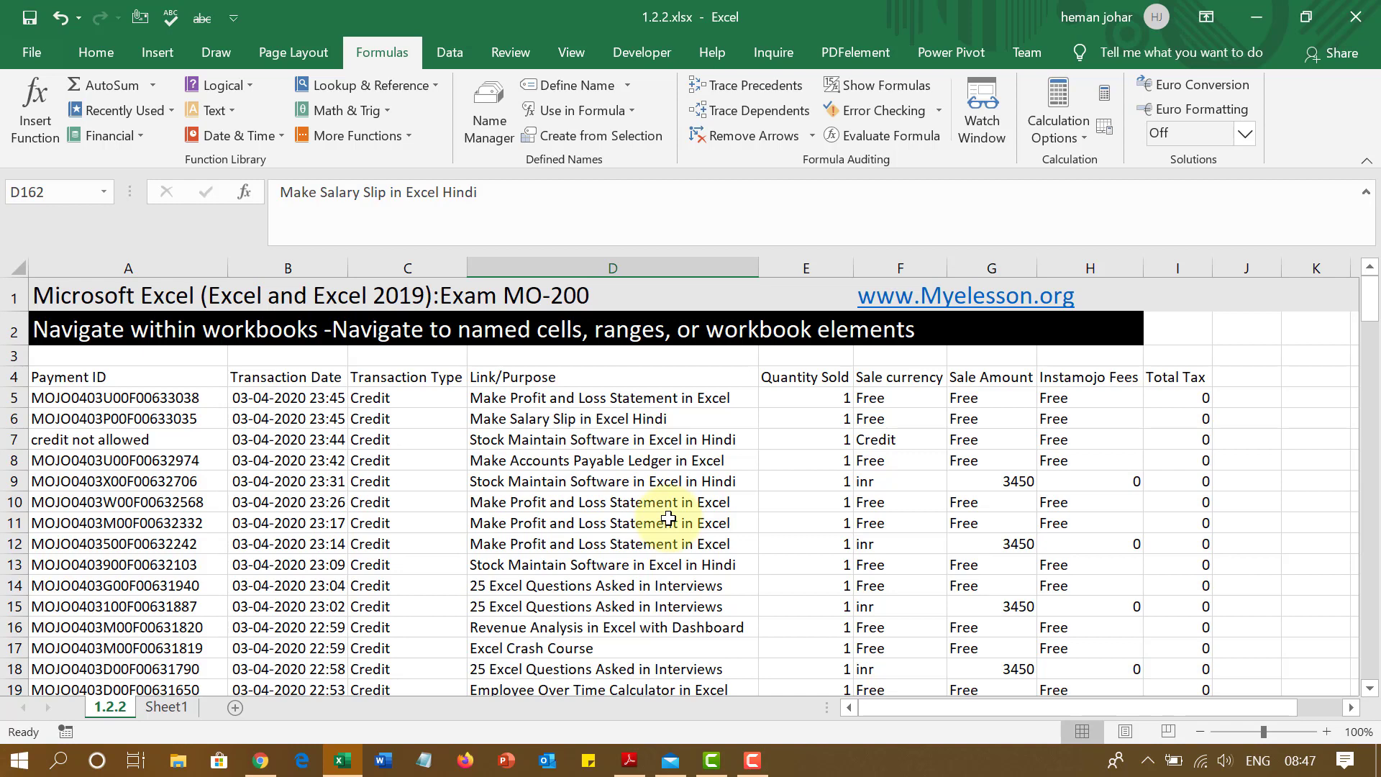
Use Go To (Ctrl+G) to jump to sales_count, then scroll back to the sheet's top.
key(ctrl+g)
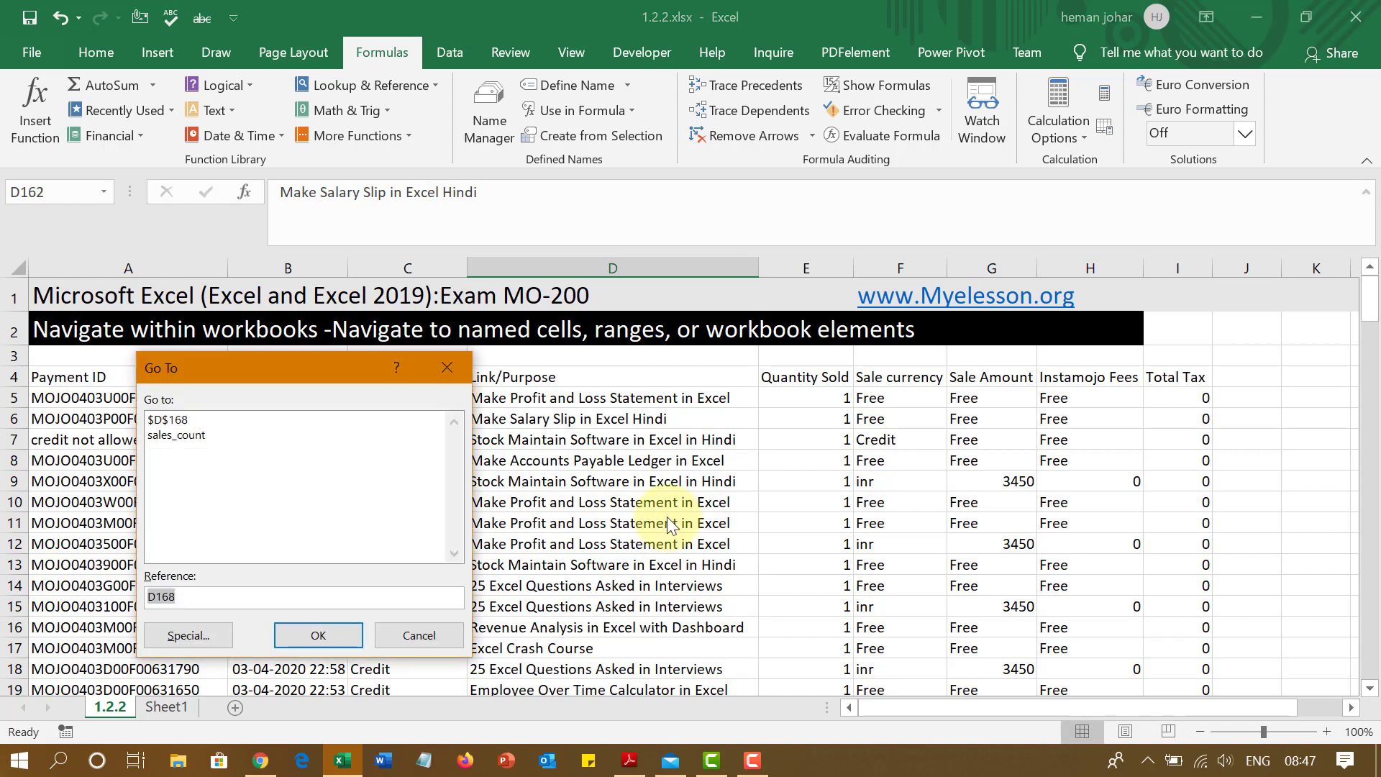
click(196, 434)
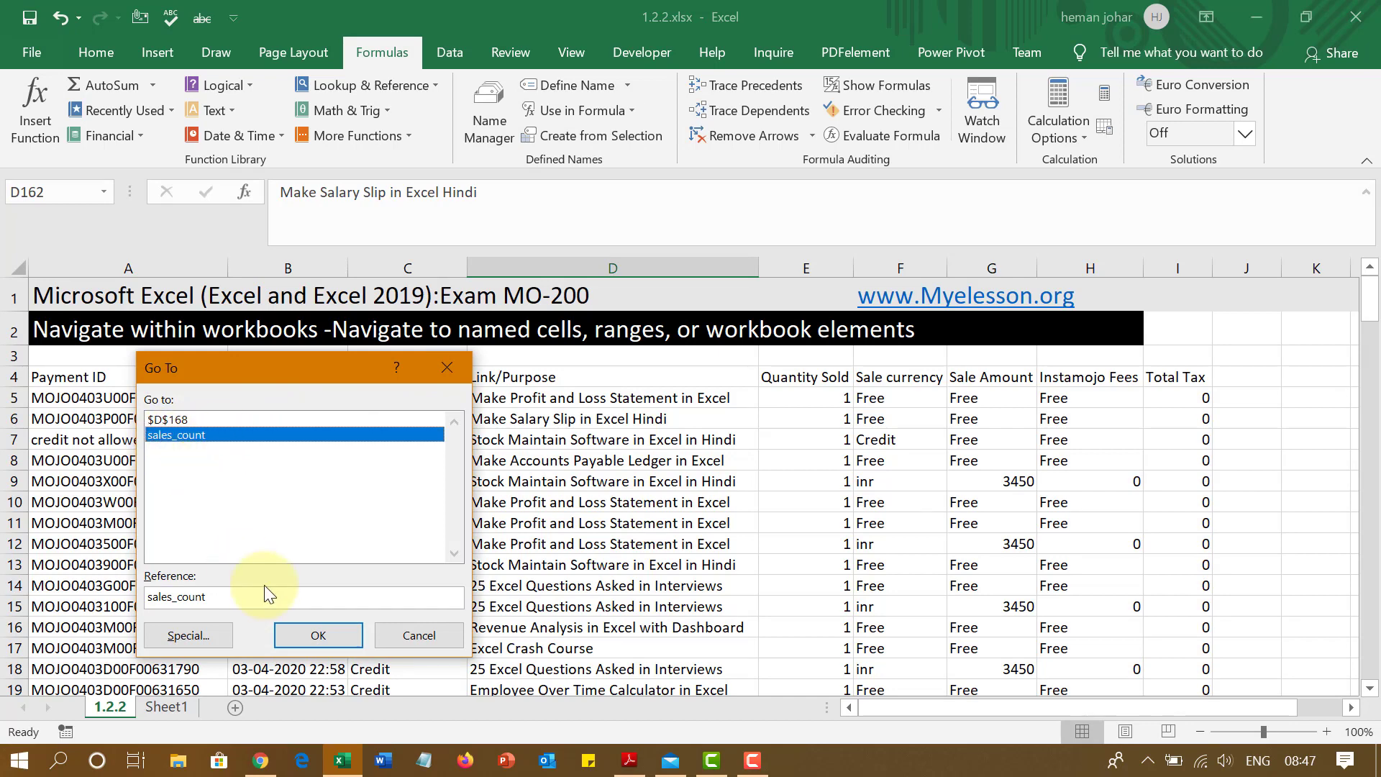
click(323, 635)
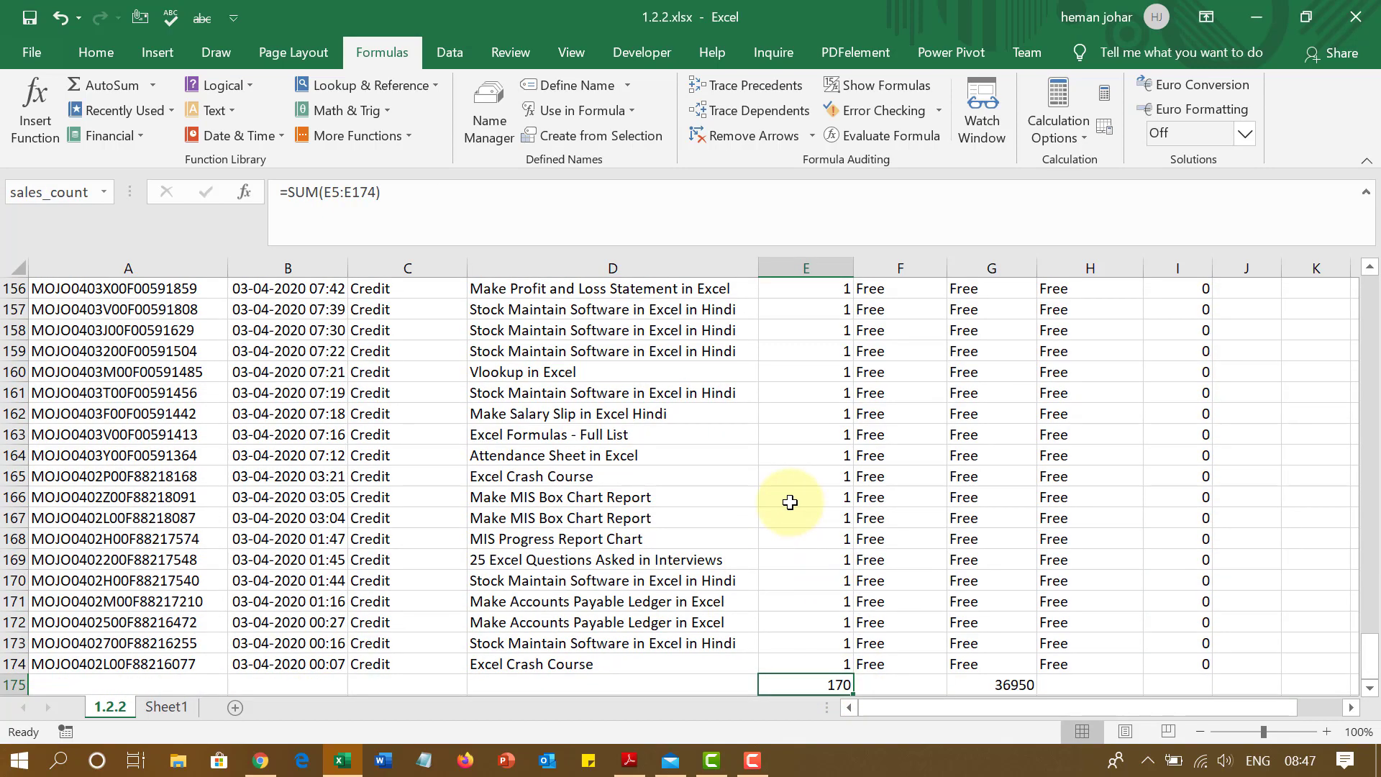
scroll(790, 501, up, 20)
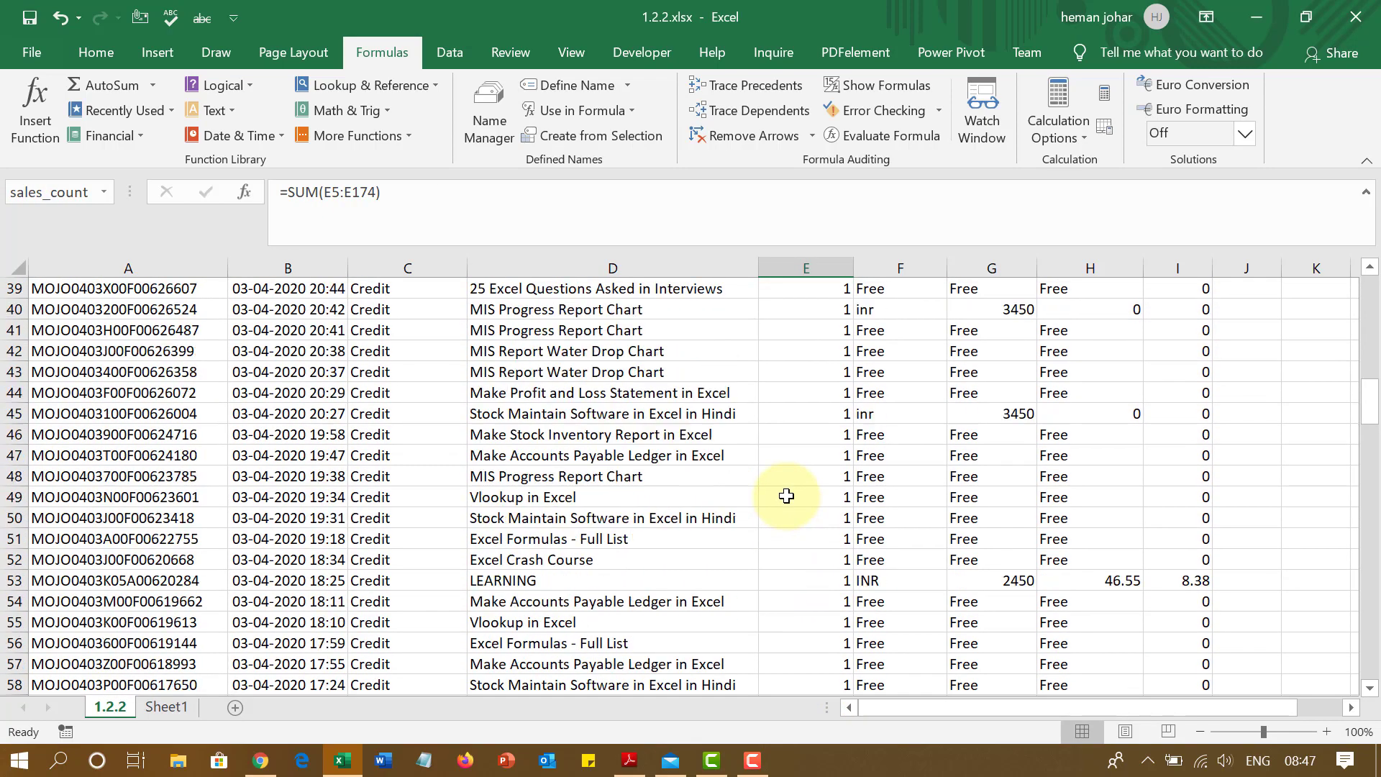
scroll(791, 496, up, 4)
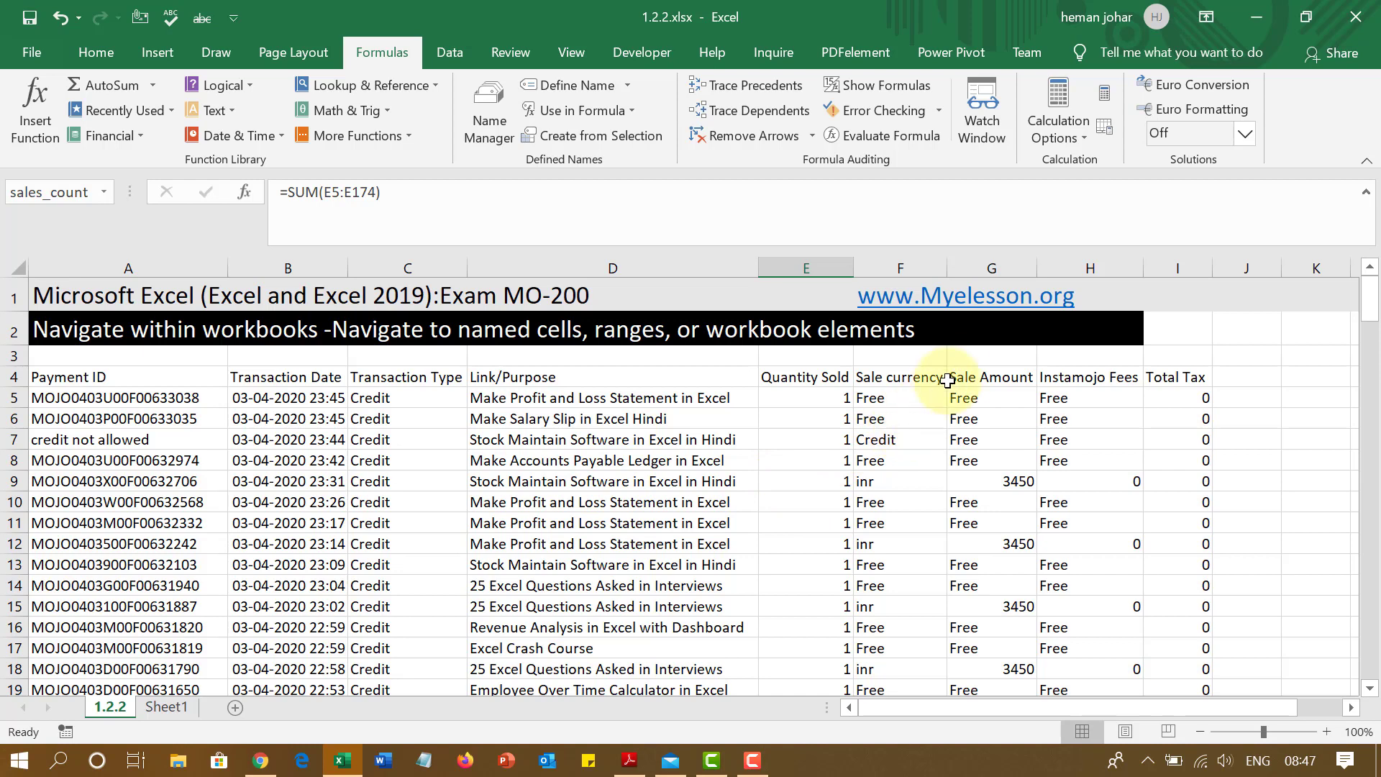
Define G4:G175 as the workbook-scoped name Sale_Amount.
drag(986, 377, 992, 657)
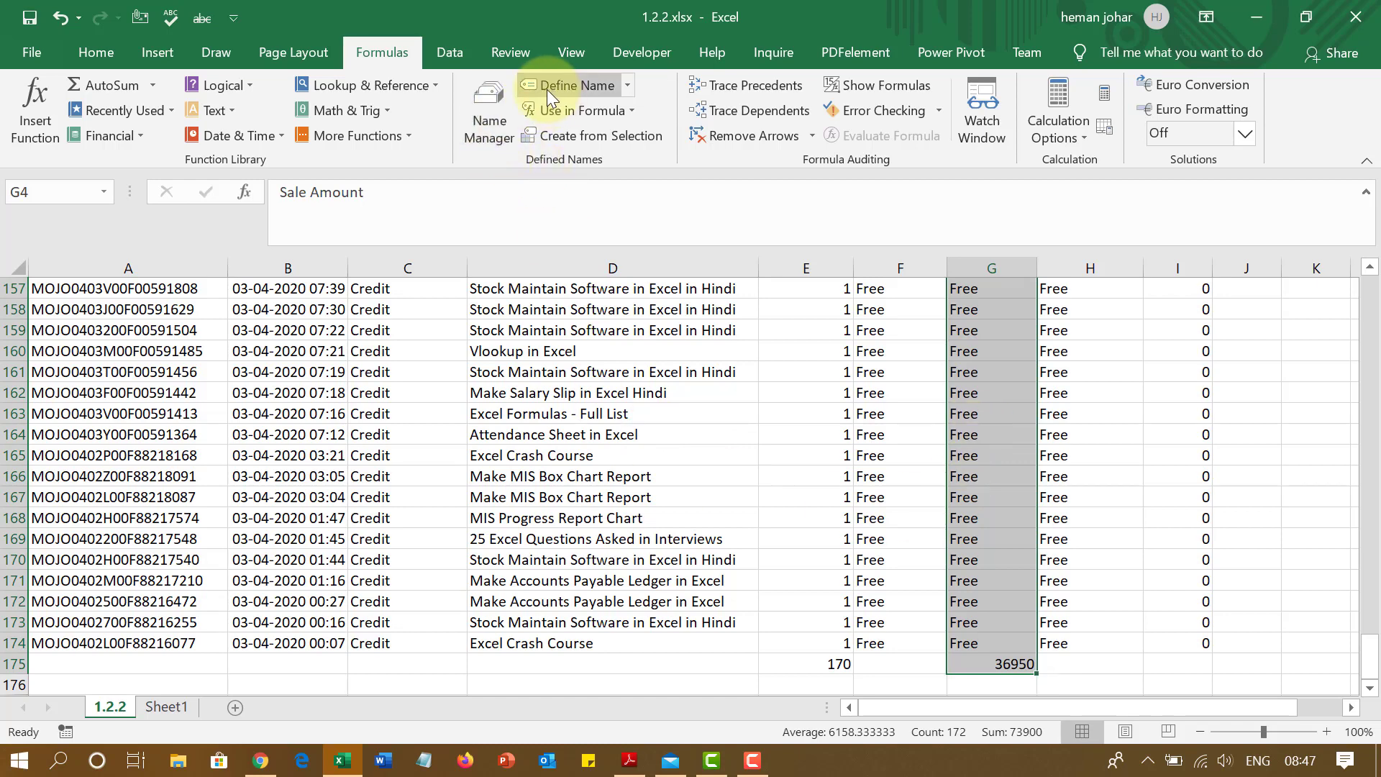
click(582, 85)
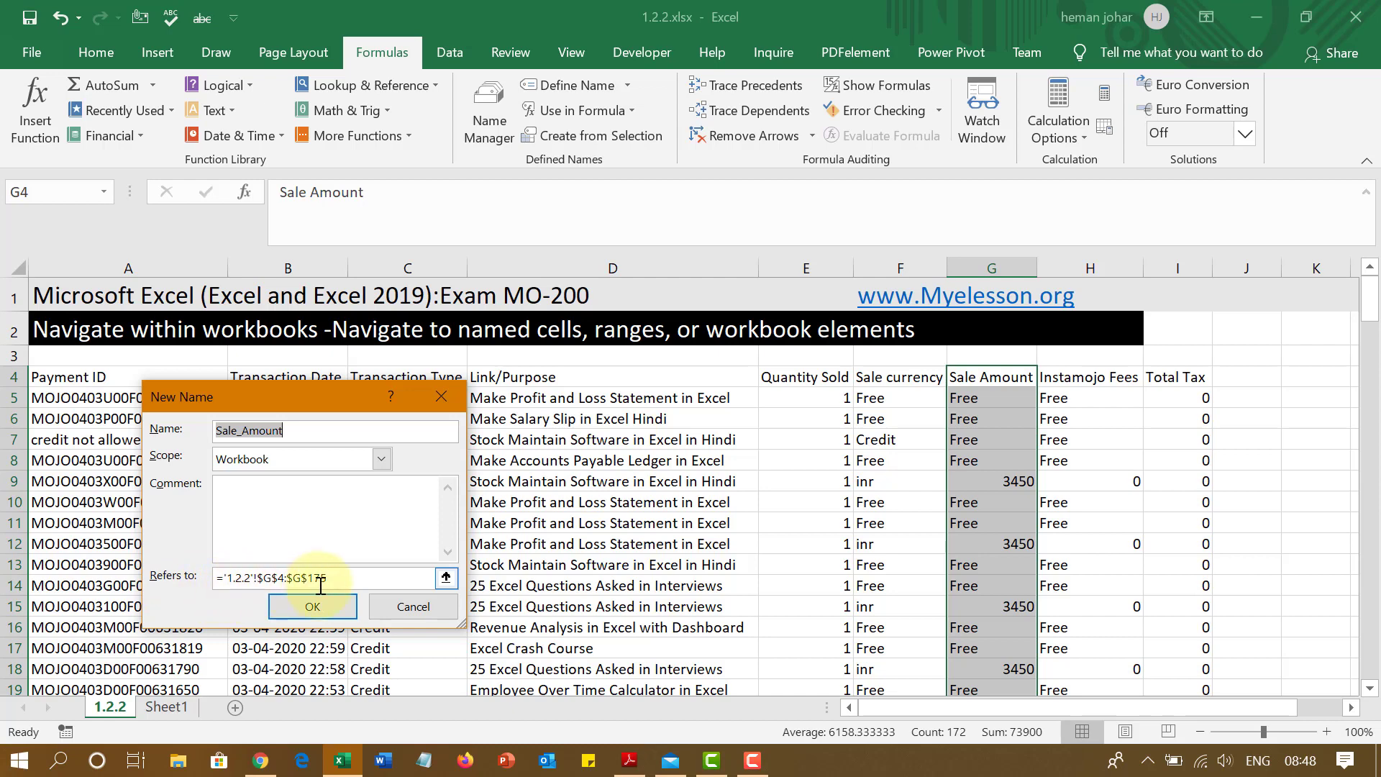
click(315, 606)
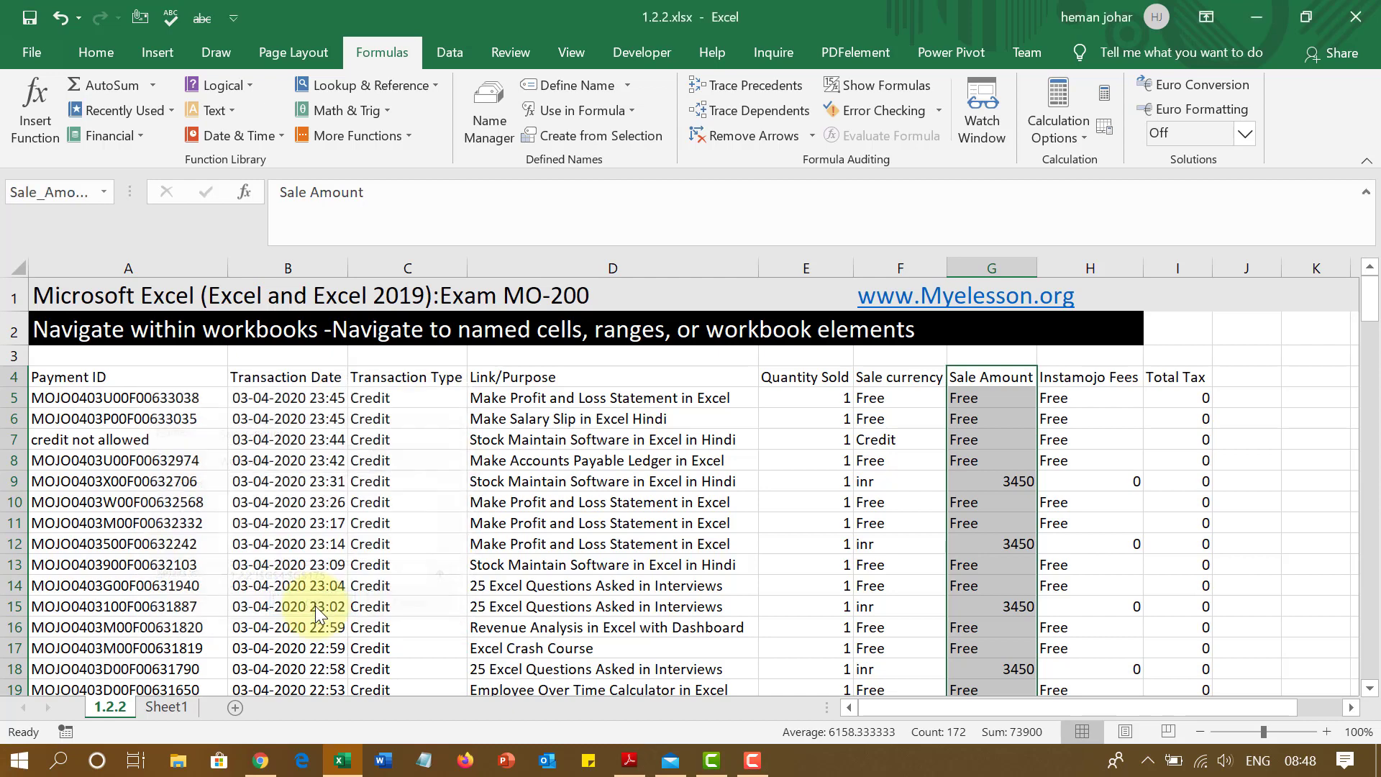
From cell H9, select the Sale_Amount range via the Name Box list and check it.
click(1131, 476)
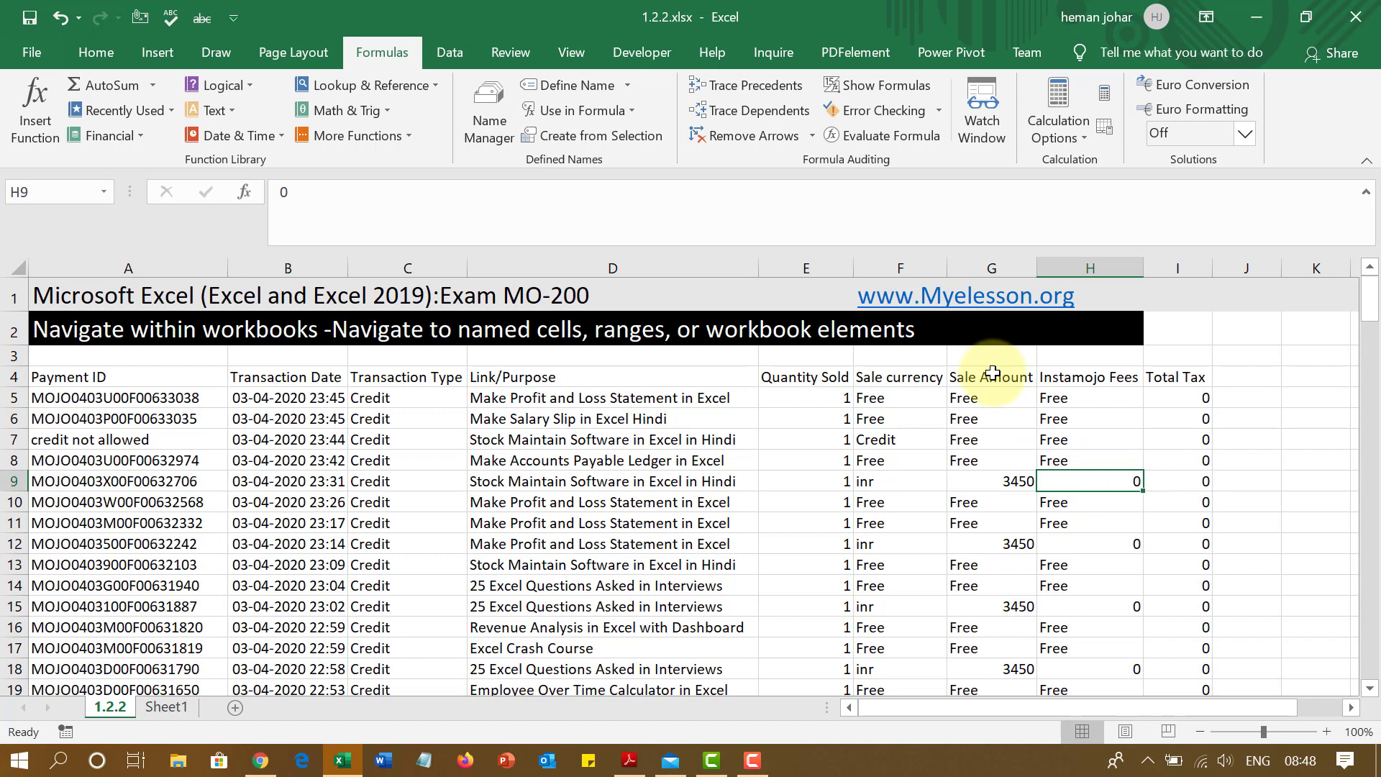
click(105, 191)
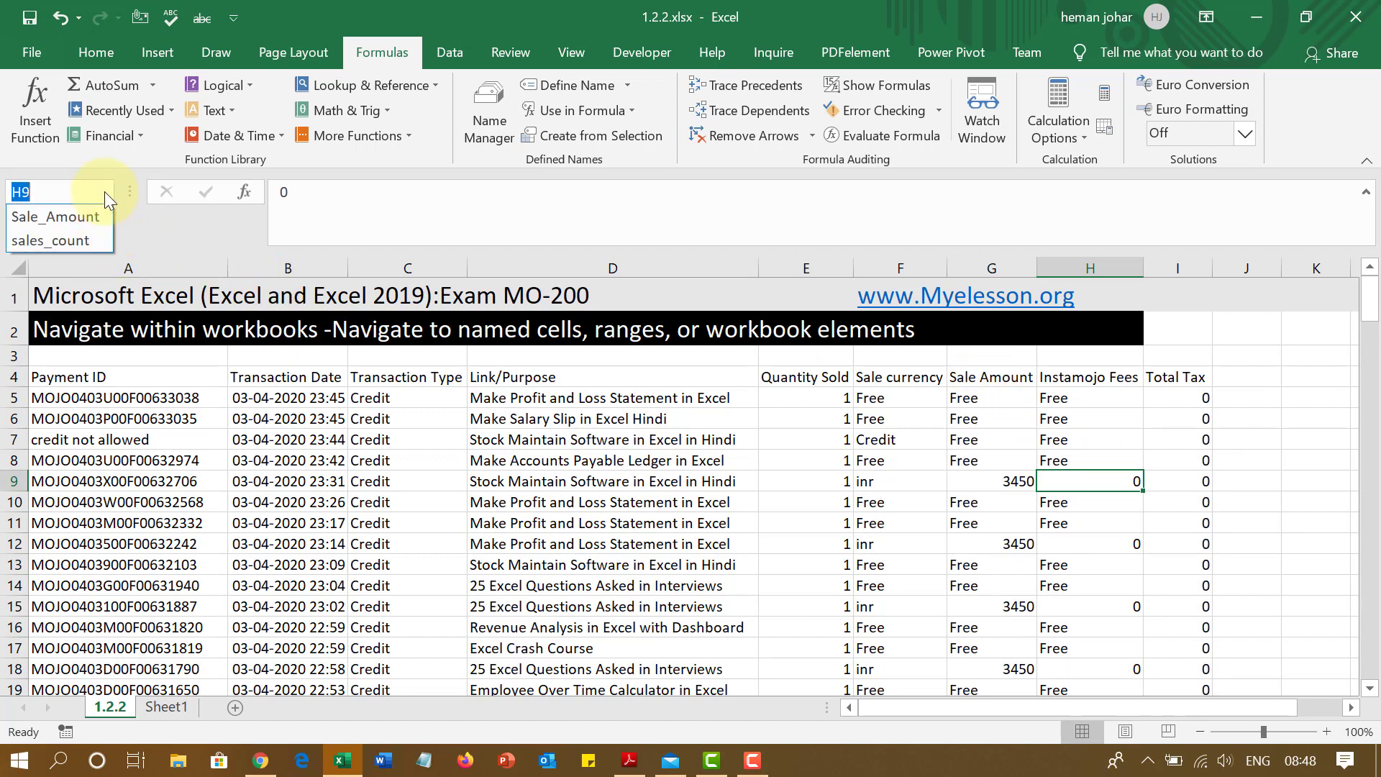
click(73, 219)
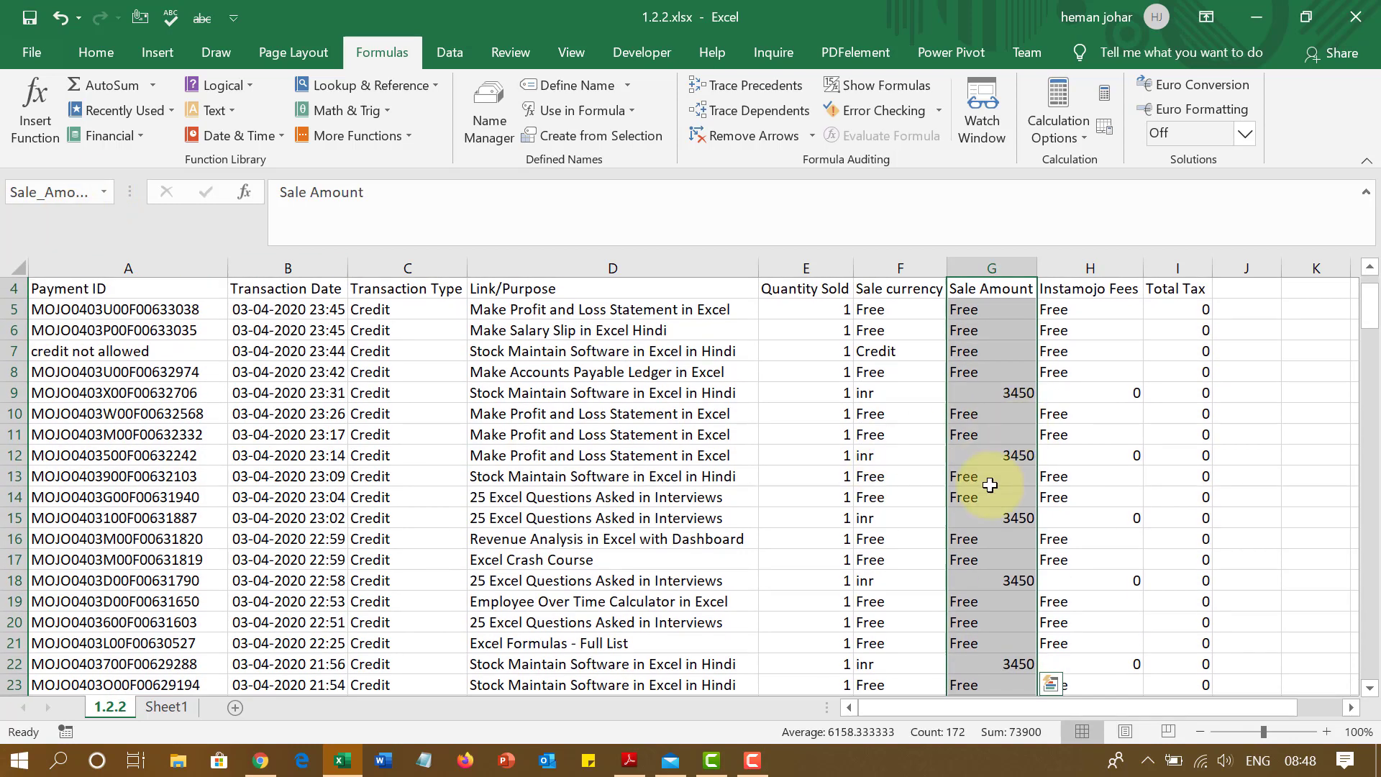
scroll(991, 485, down, 15)
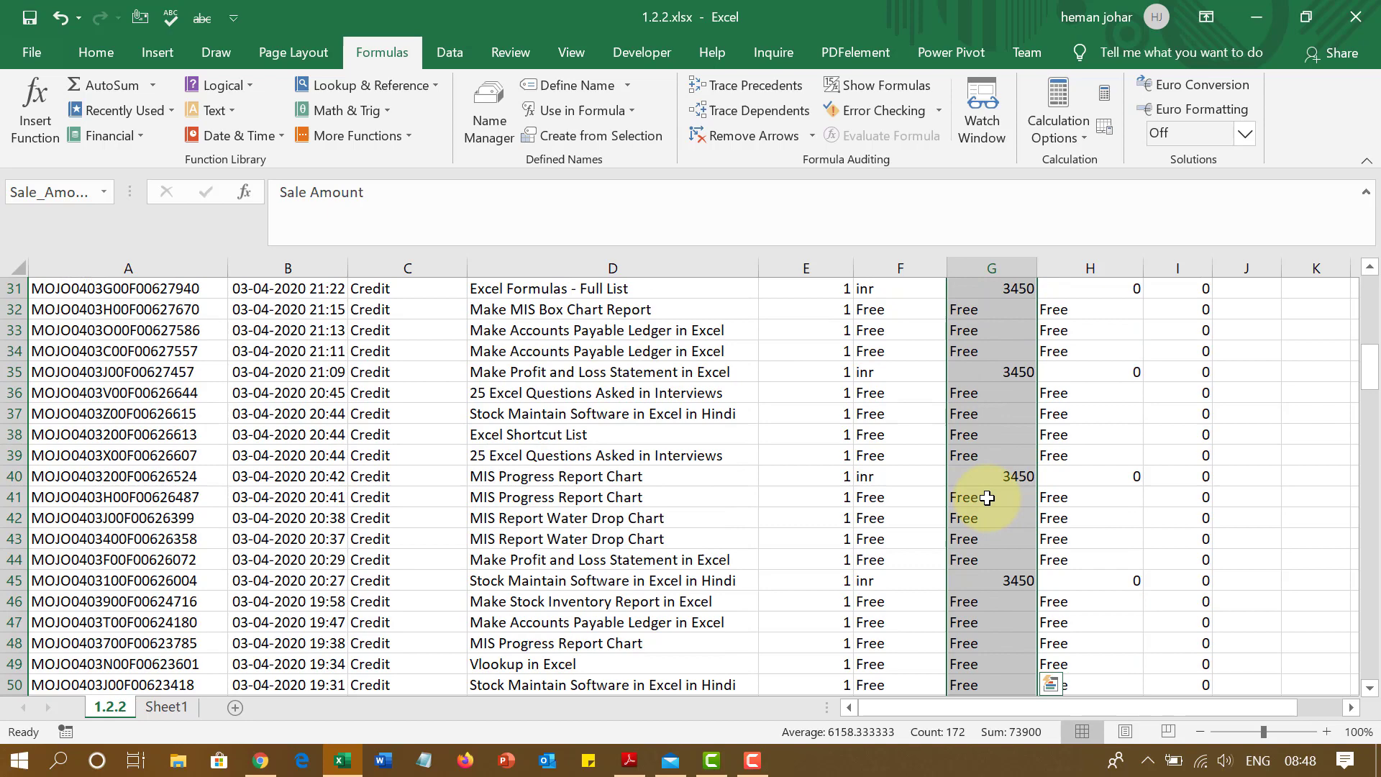
scroll(982, 496, up, 16)
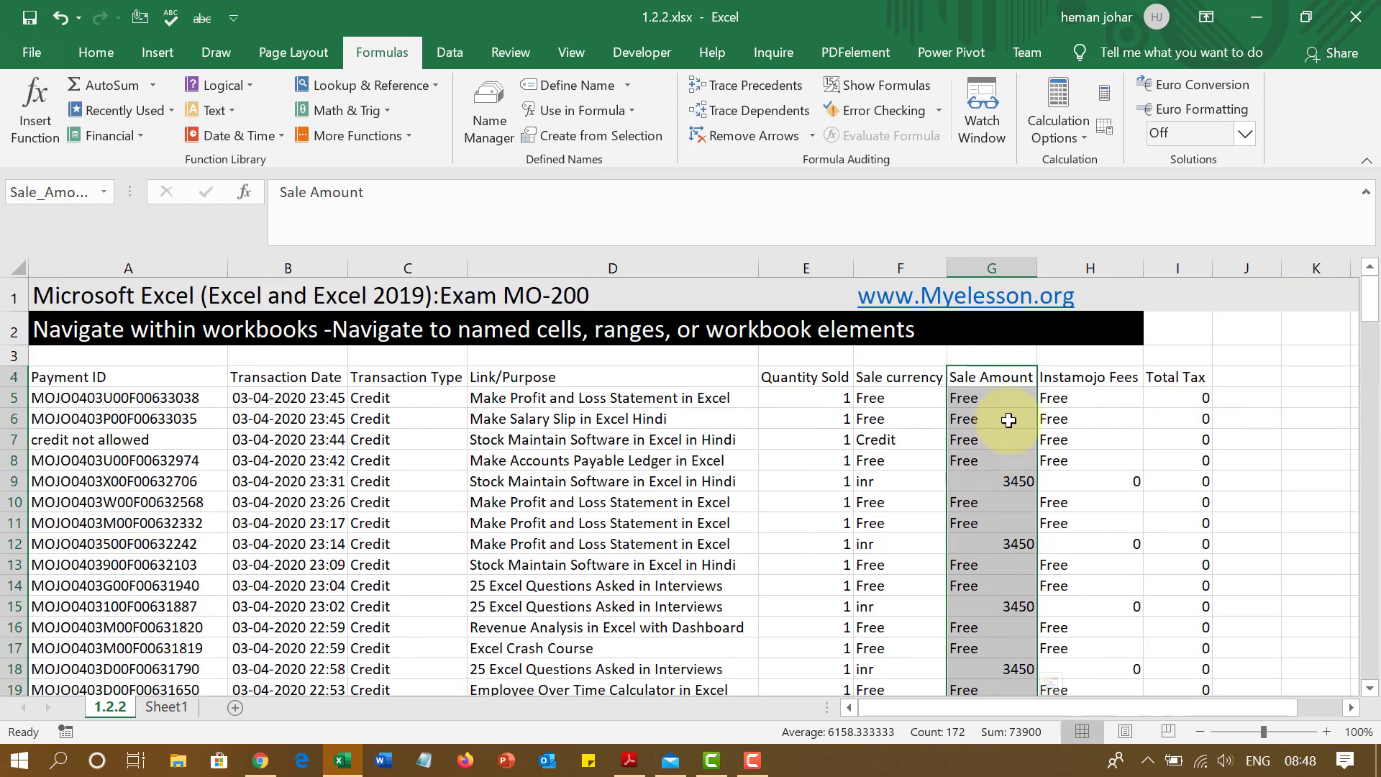
scroll(922, 439, down, 20)
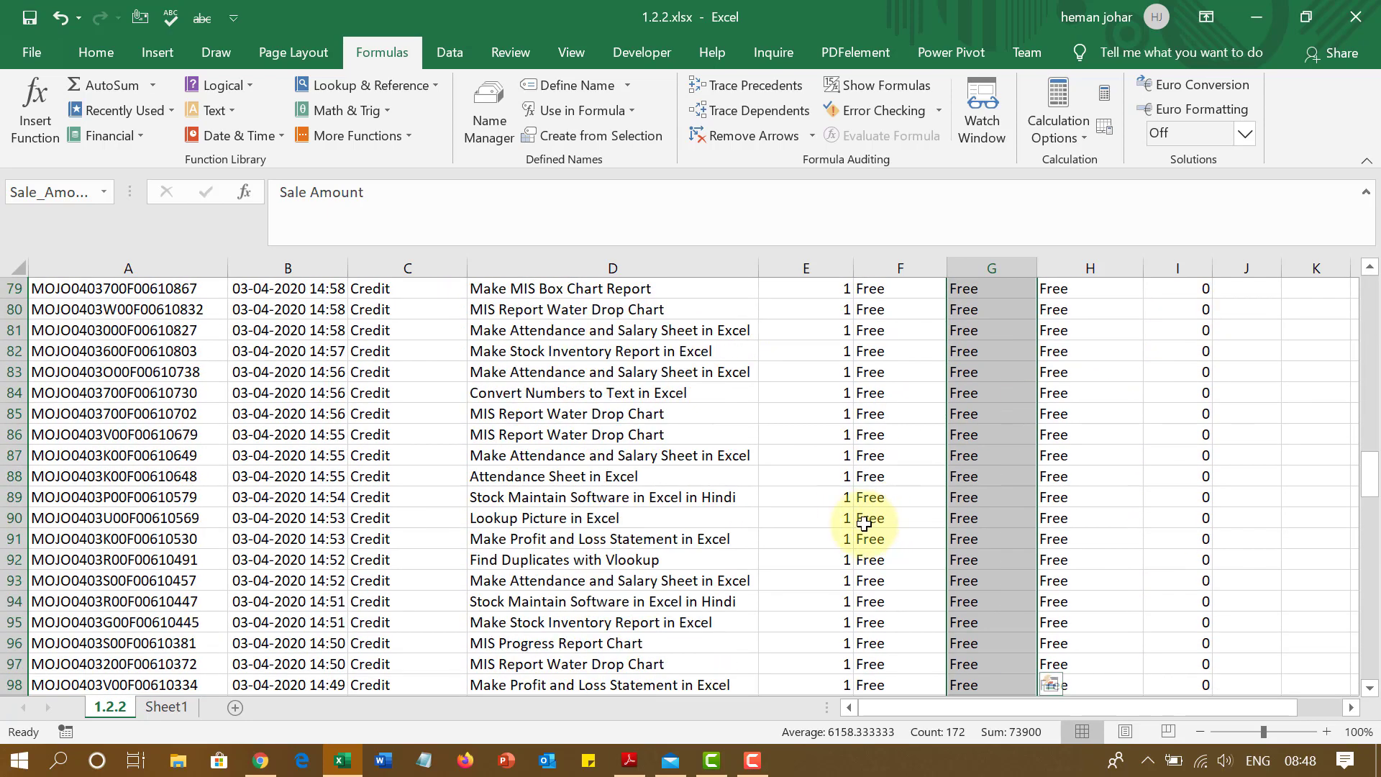
Enter =SUM(Sale_Amount) in cell E177, returning 73900.
click(805, 457)
text(=)
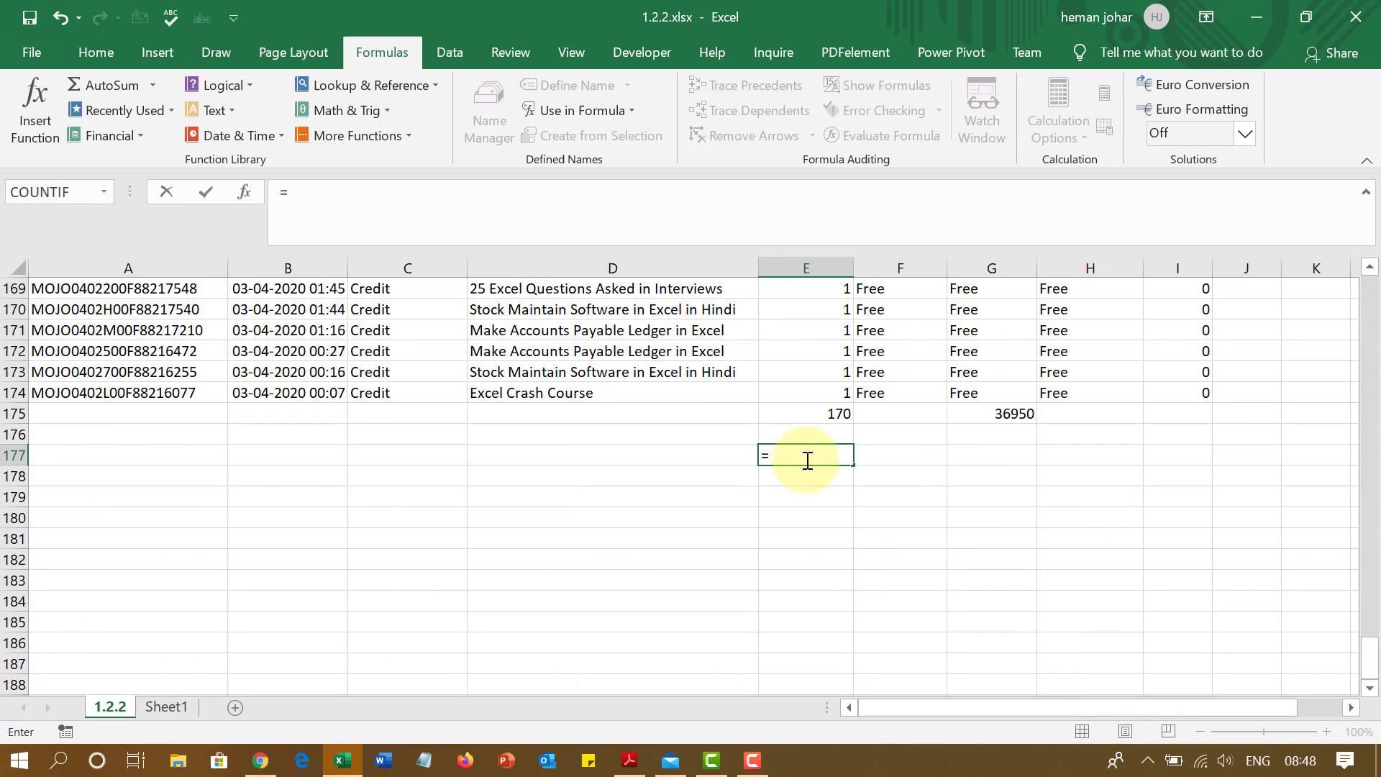
text(=)
key(BackSpace)
text(s)
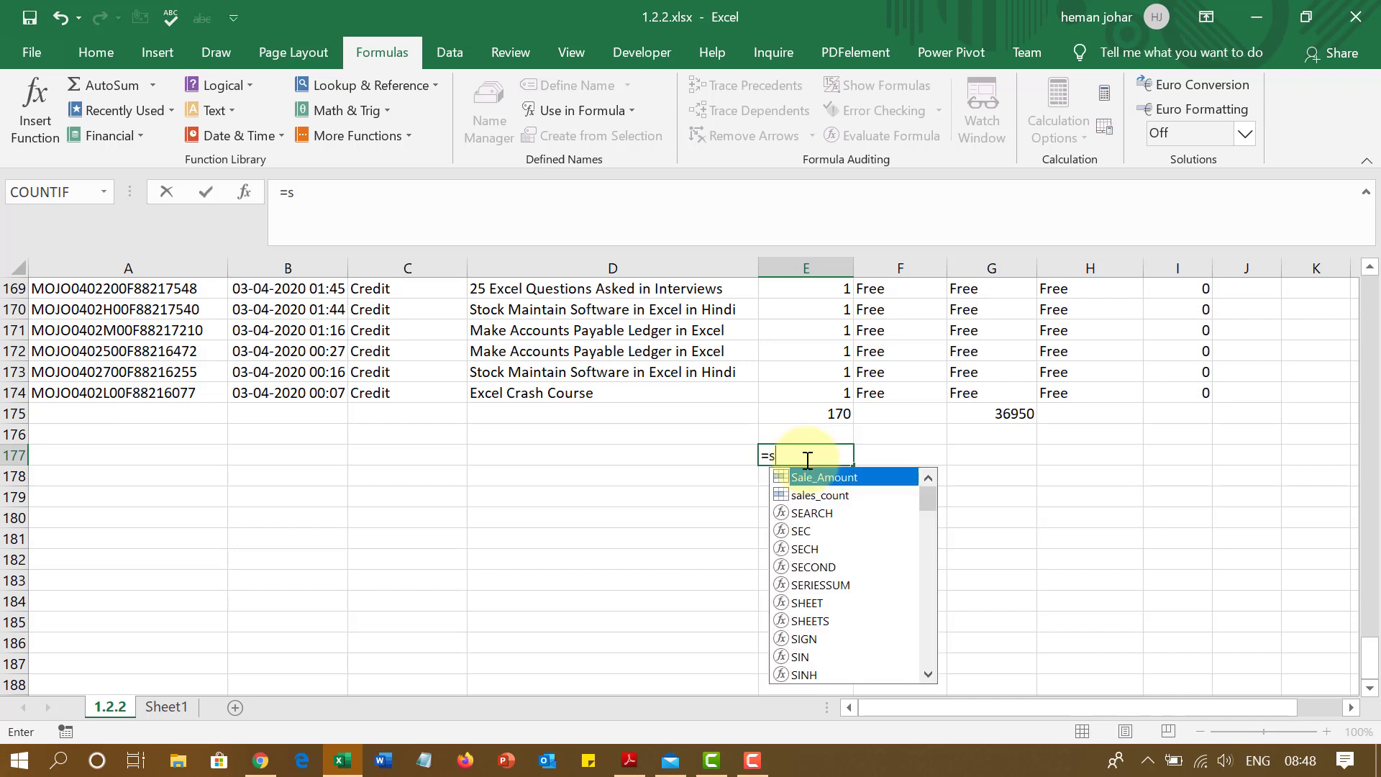
text(um()
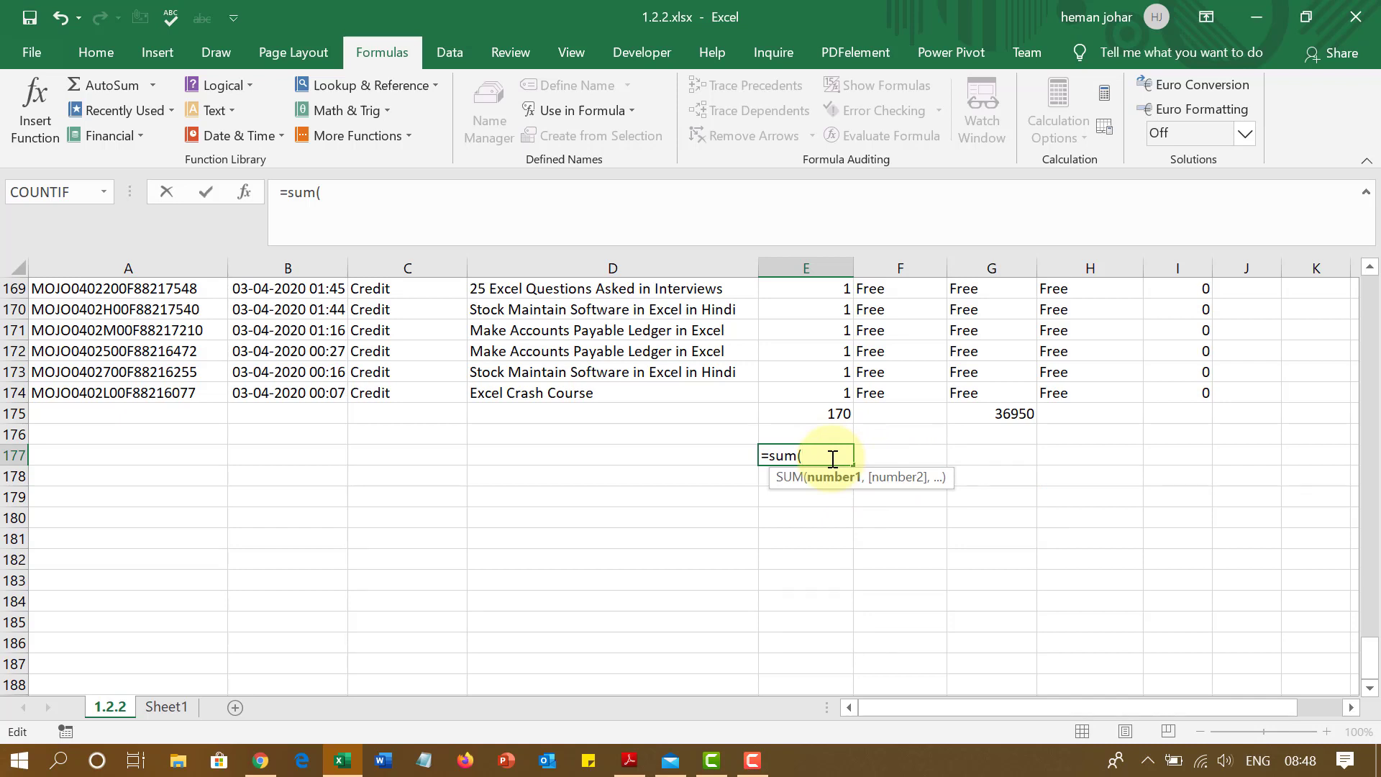
text(sa)
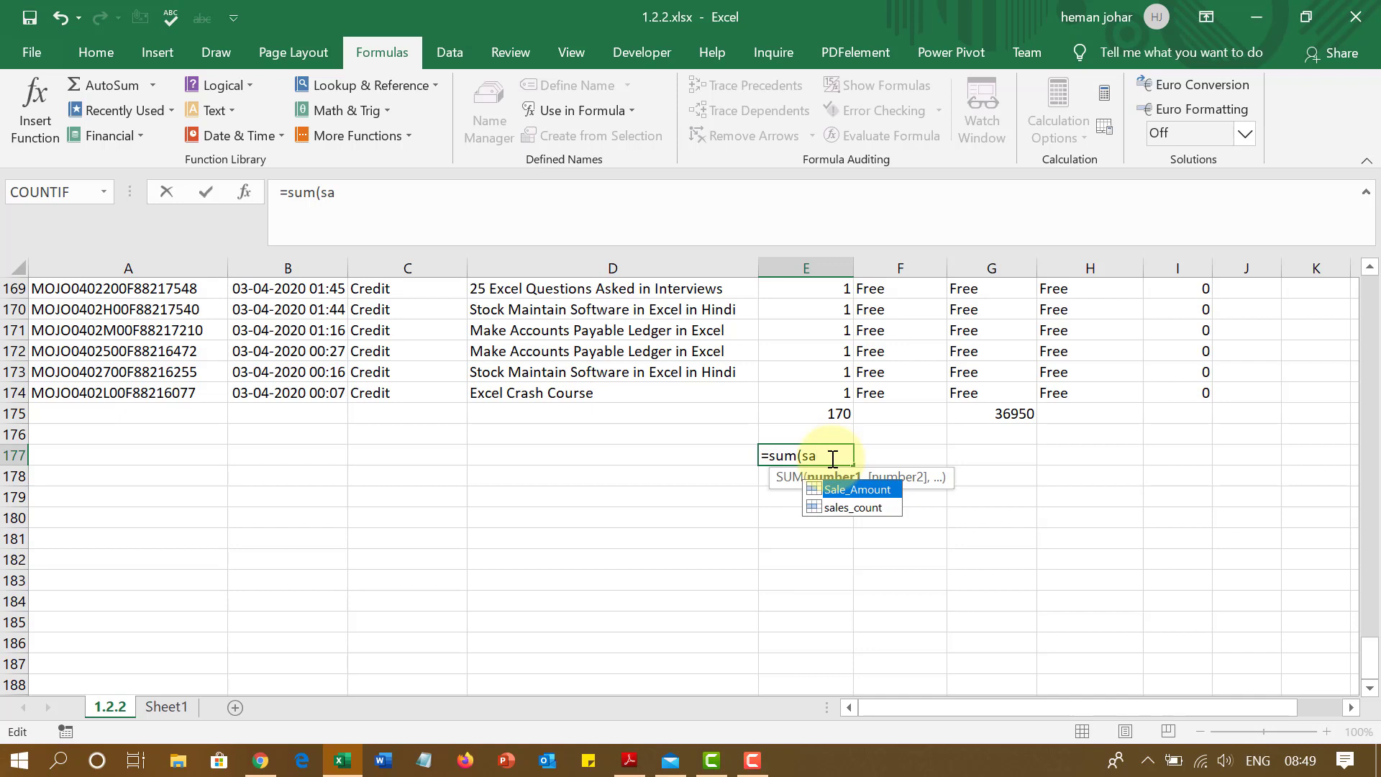
double_click(856, 493)
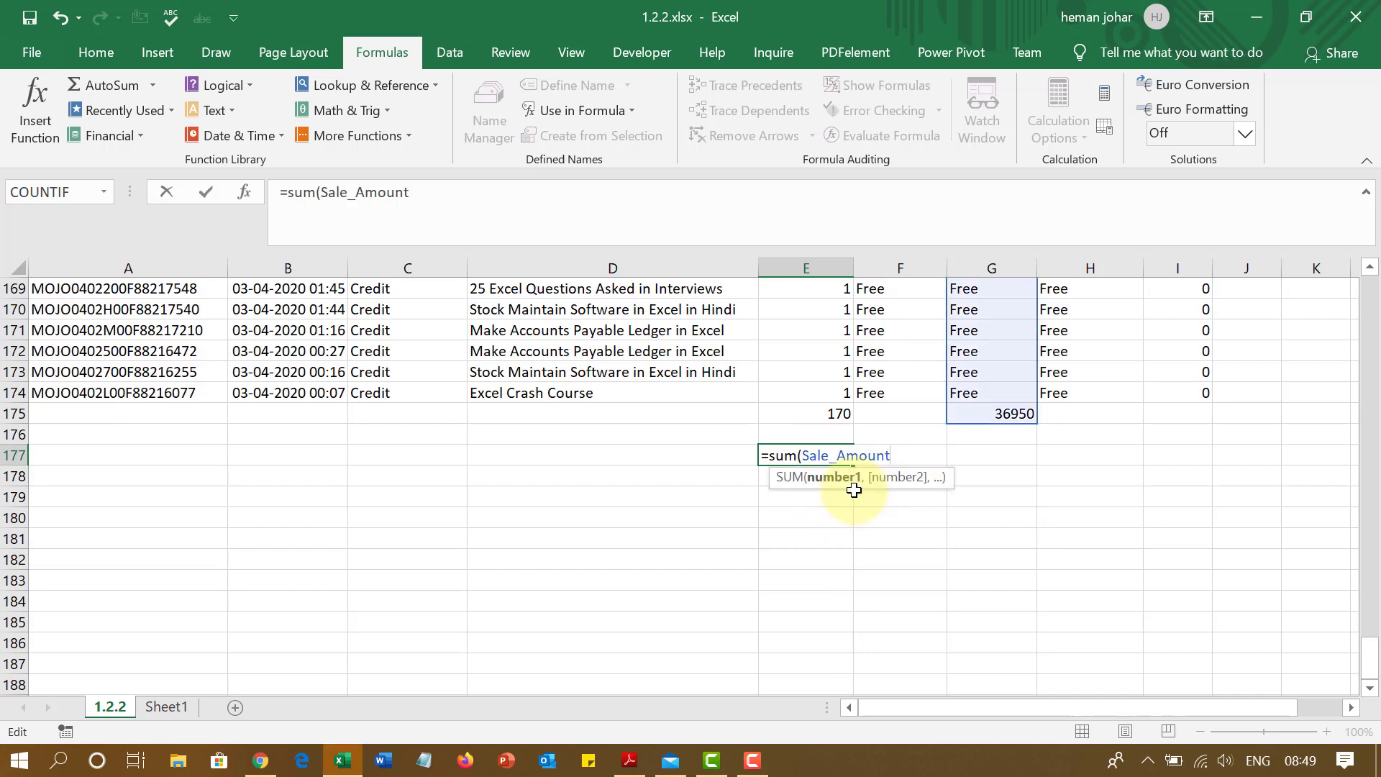
text())
key(Return)
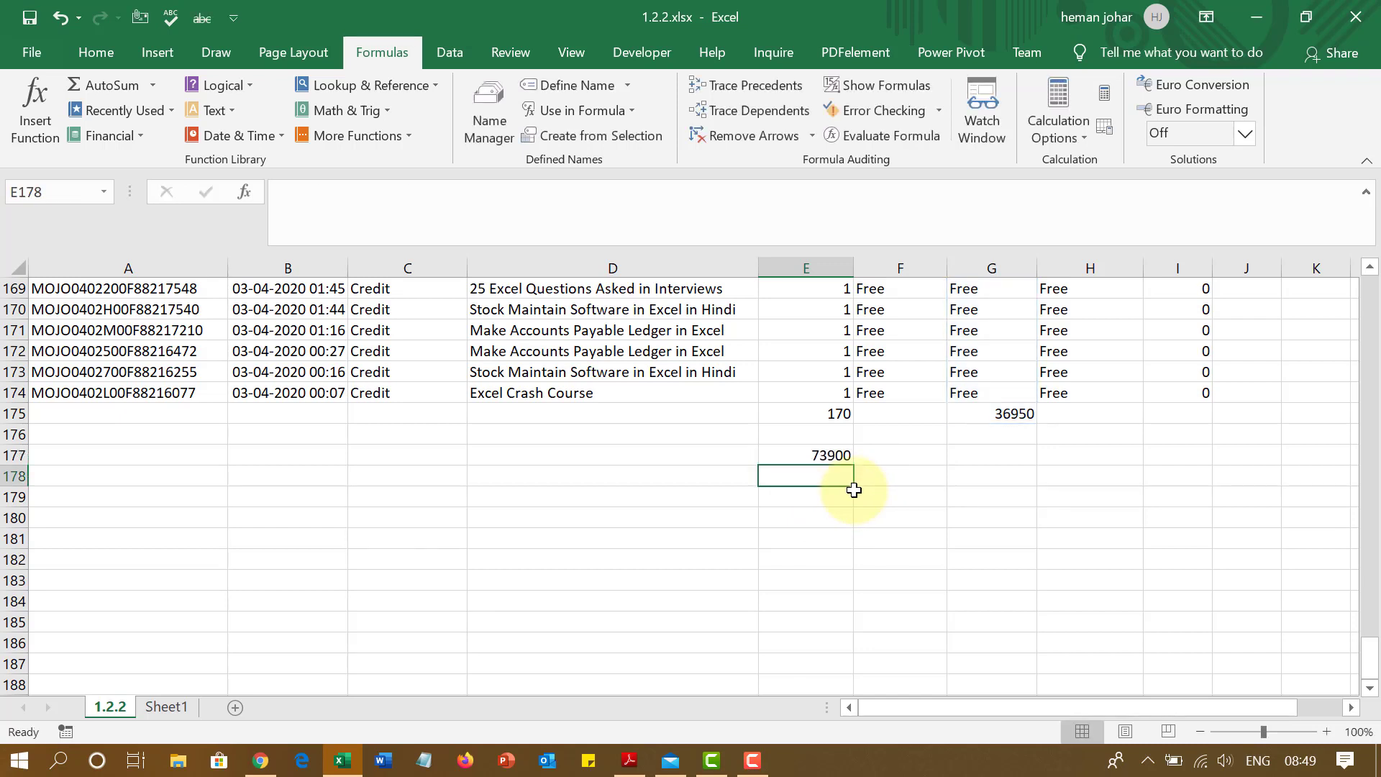
click(817, 453)
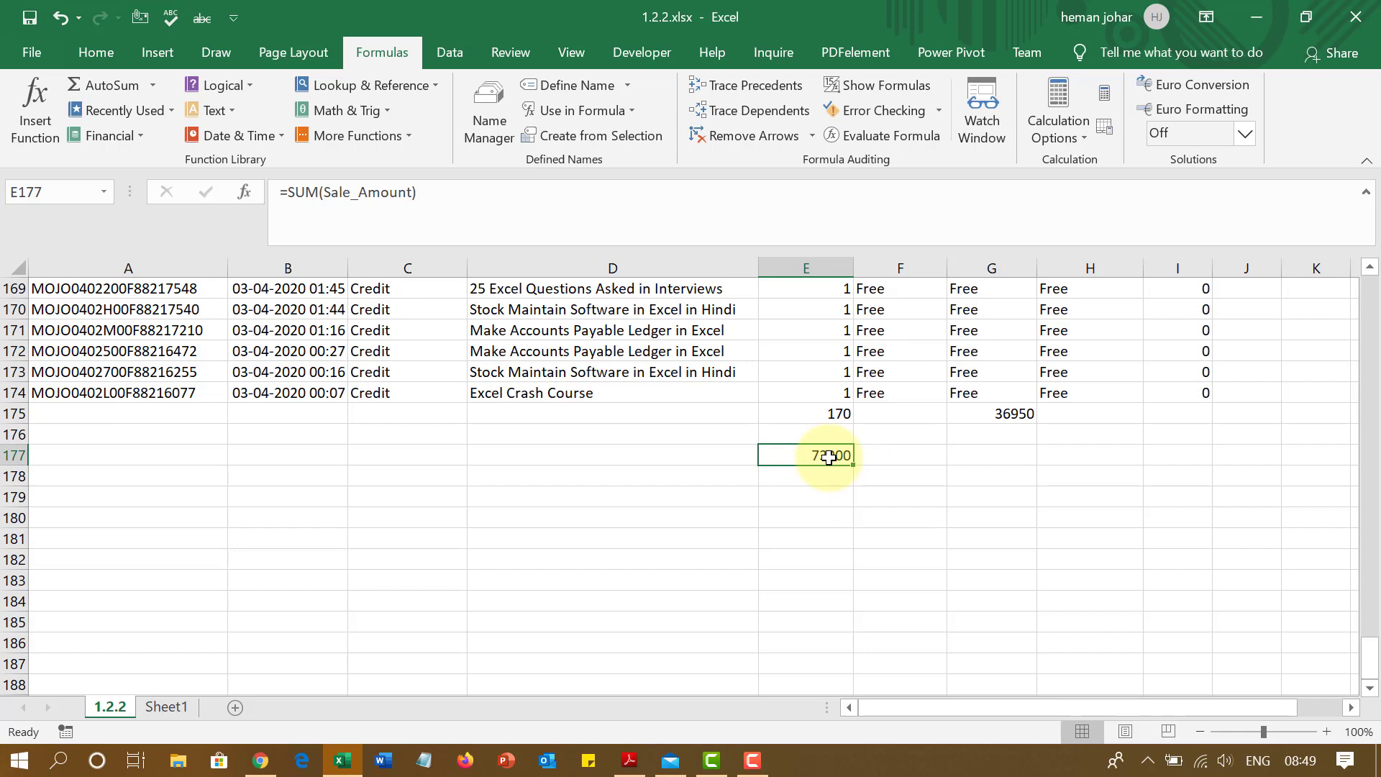
Check G175's =SUM(G5:G174), then move that 36950 total onto E177.
click(1000, 417)
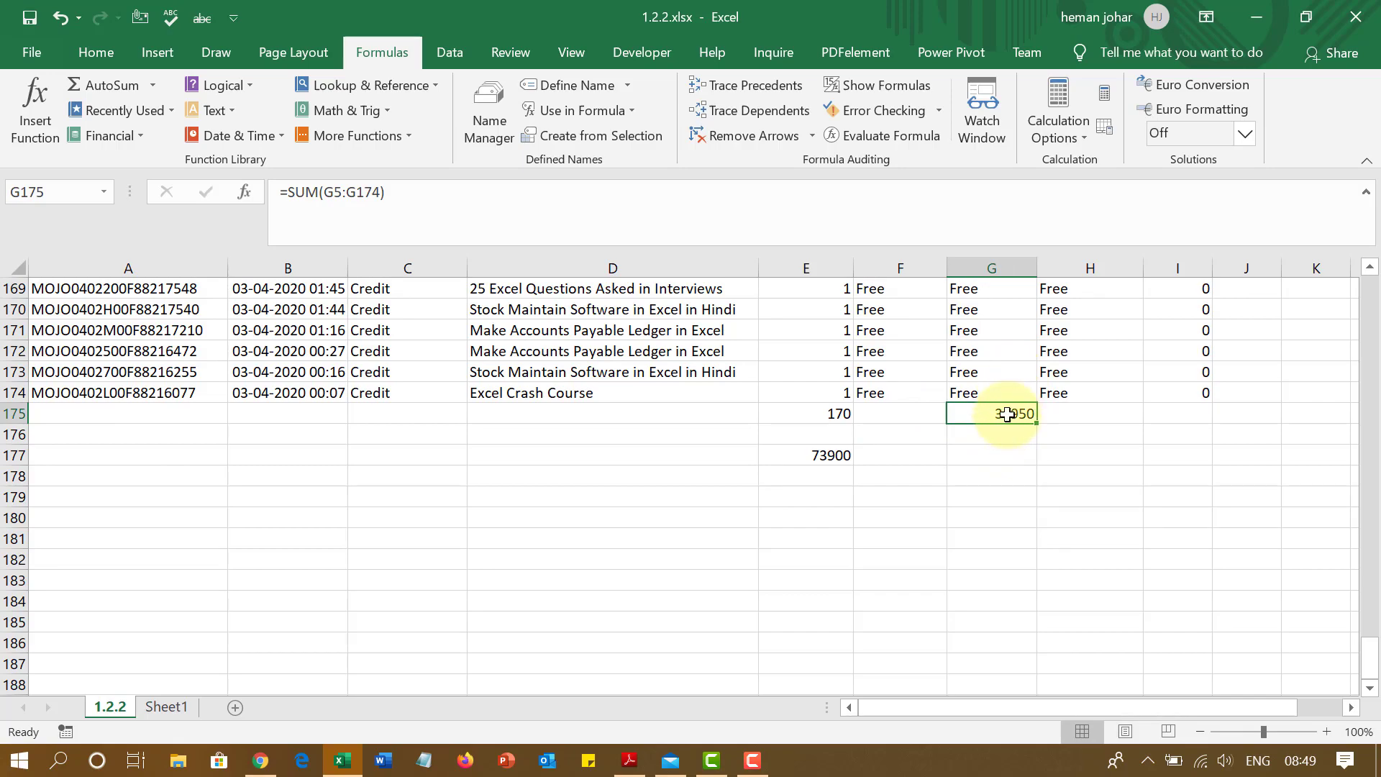
scroll(1000, 410, up, 10)
scroll(992, 403, up, 20)
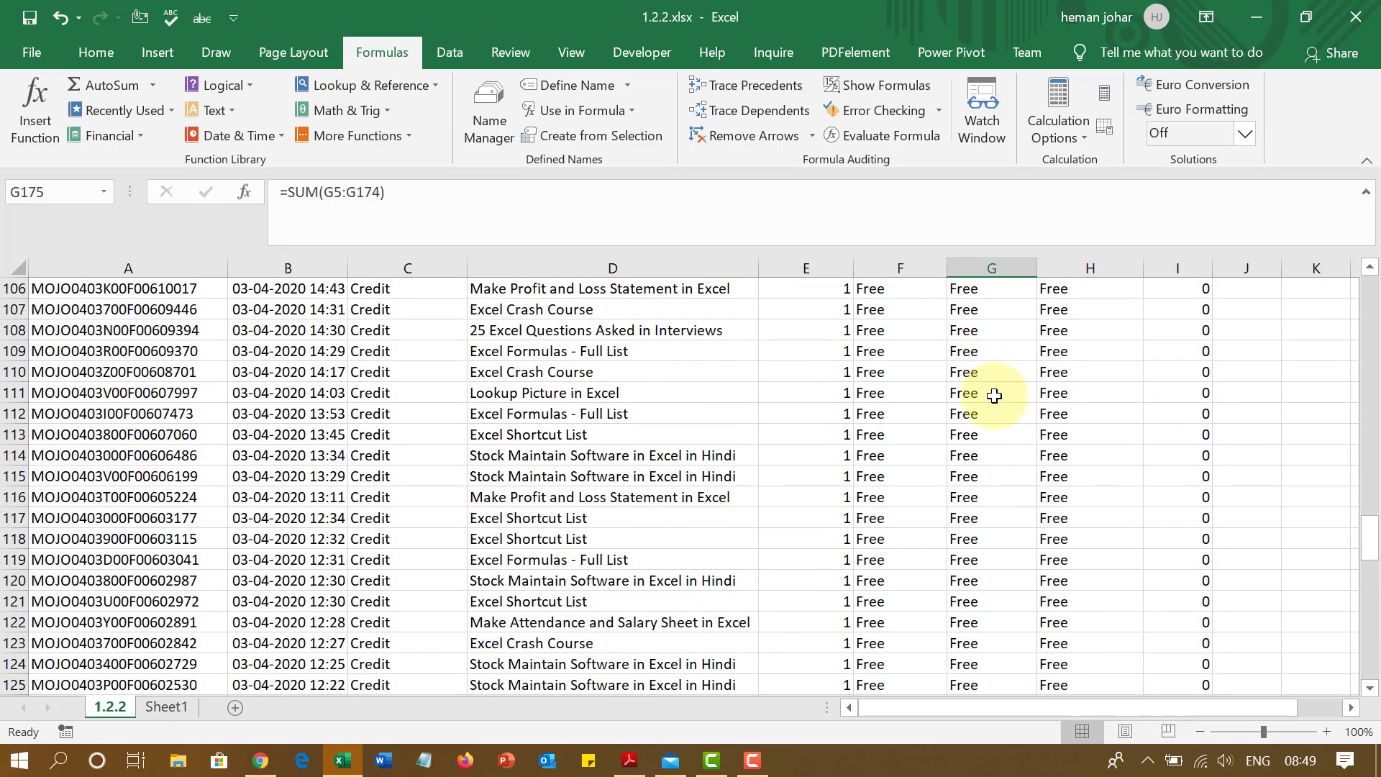
scroll(995, 392, up, 7)
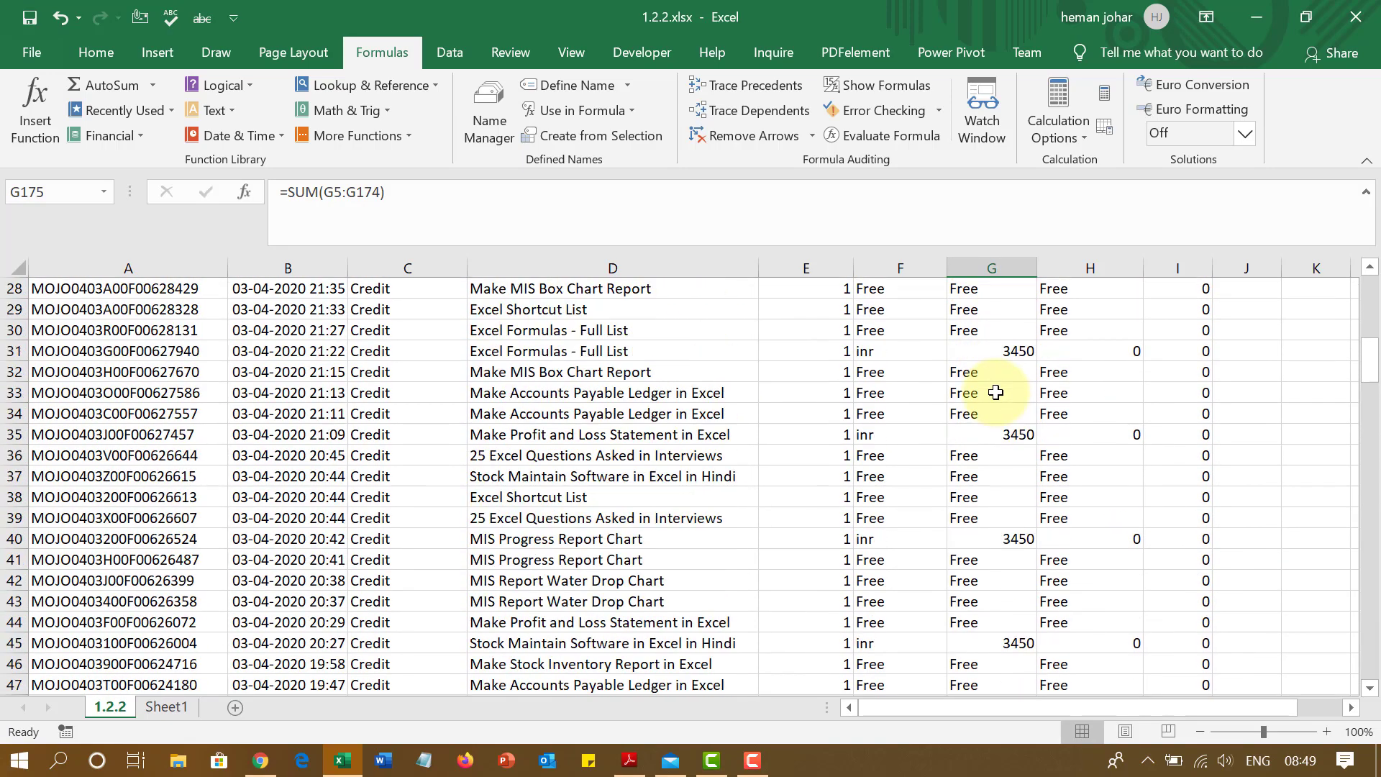
scroll(978, 439, down, 20)
scroll(990, 492, down, 20)
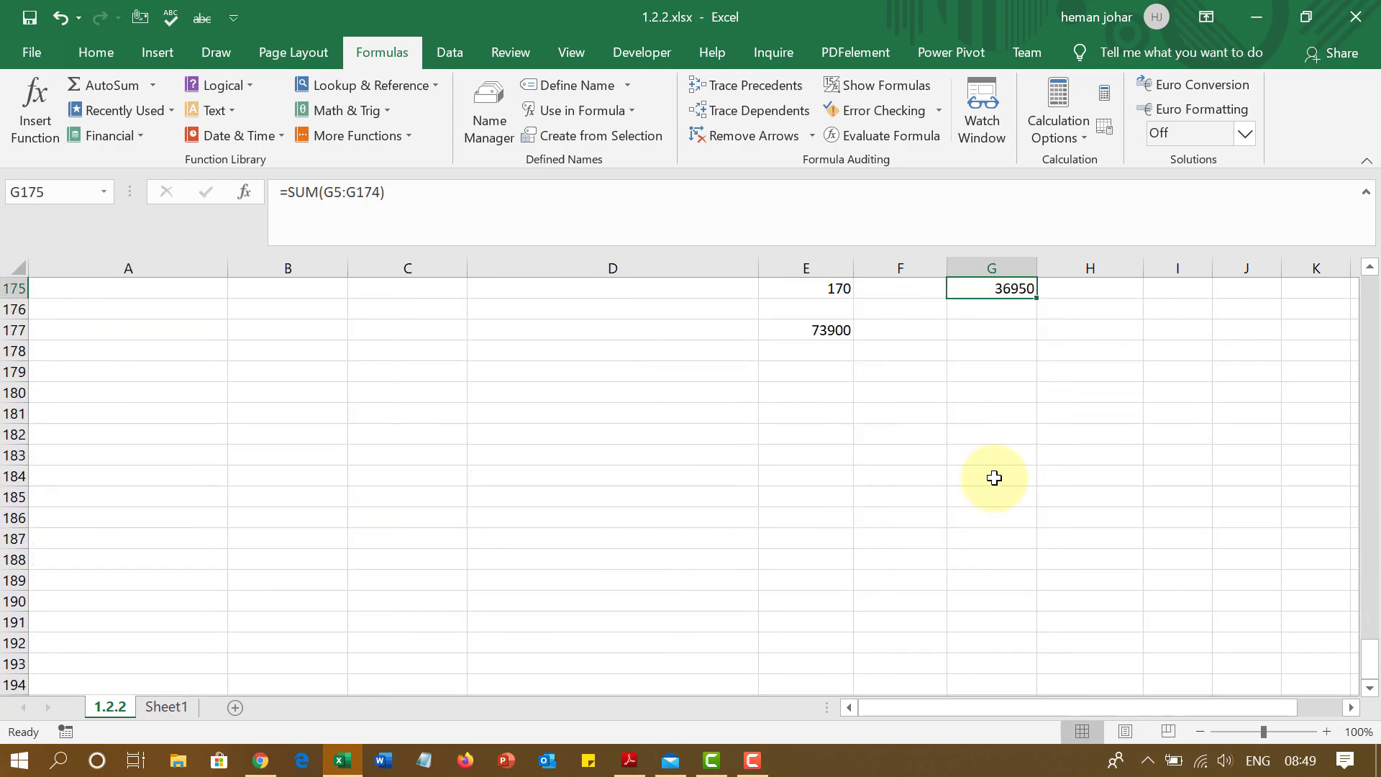
scroll(993, 479, up, 2)
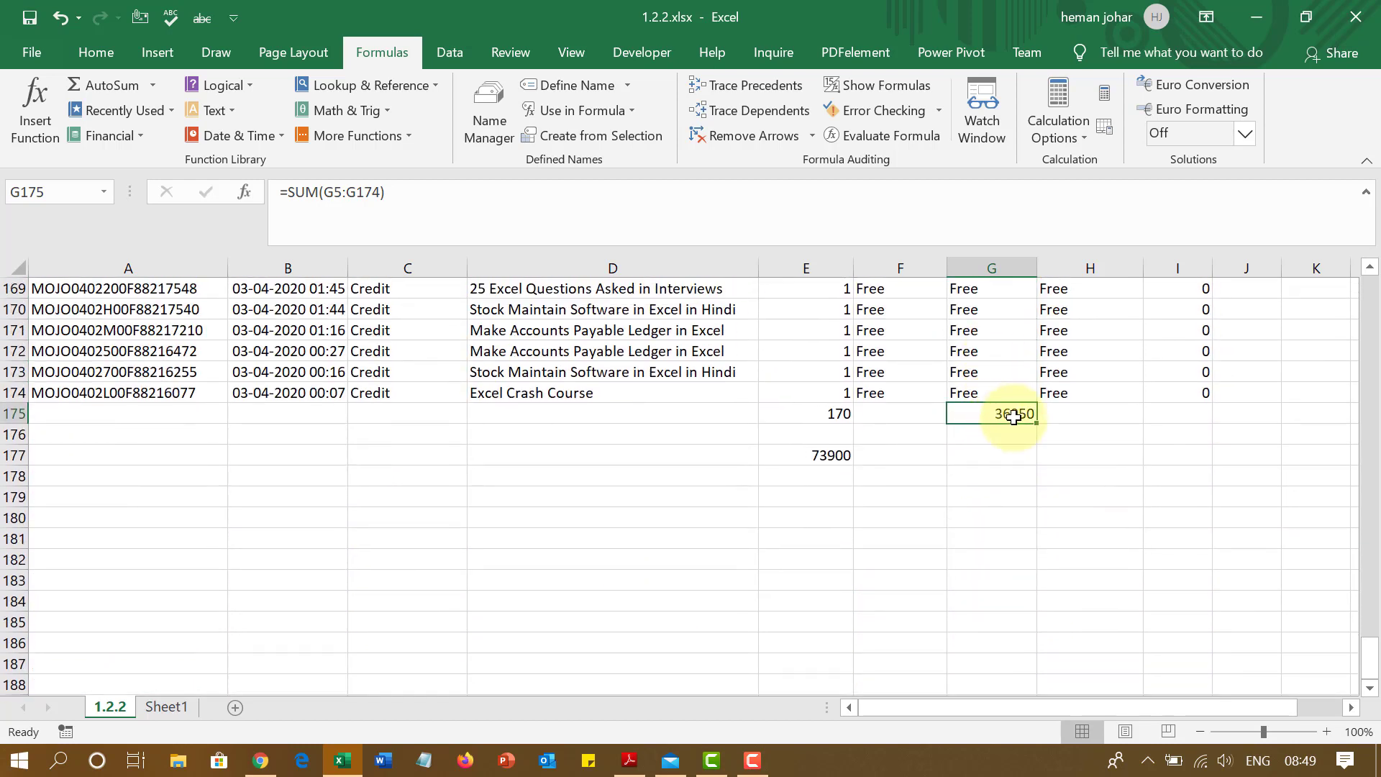
drag(1014, 417, 828, 457)
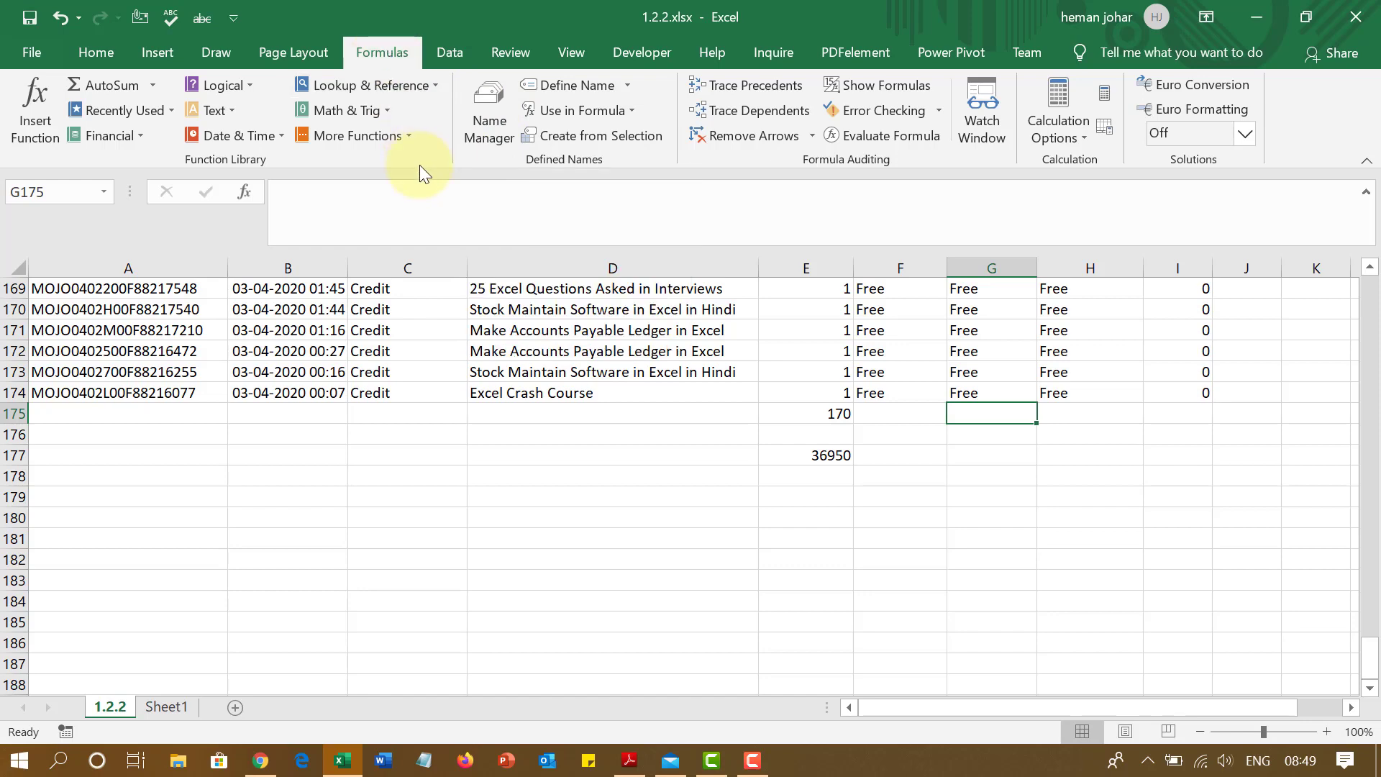
Confirm in Name Manager that sales_count refers to '1.2.2'!$E$175, then close it.
key(ctrl+F3)
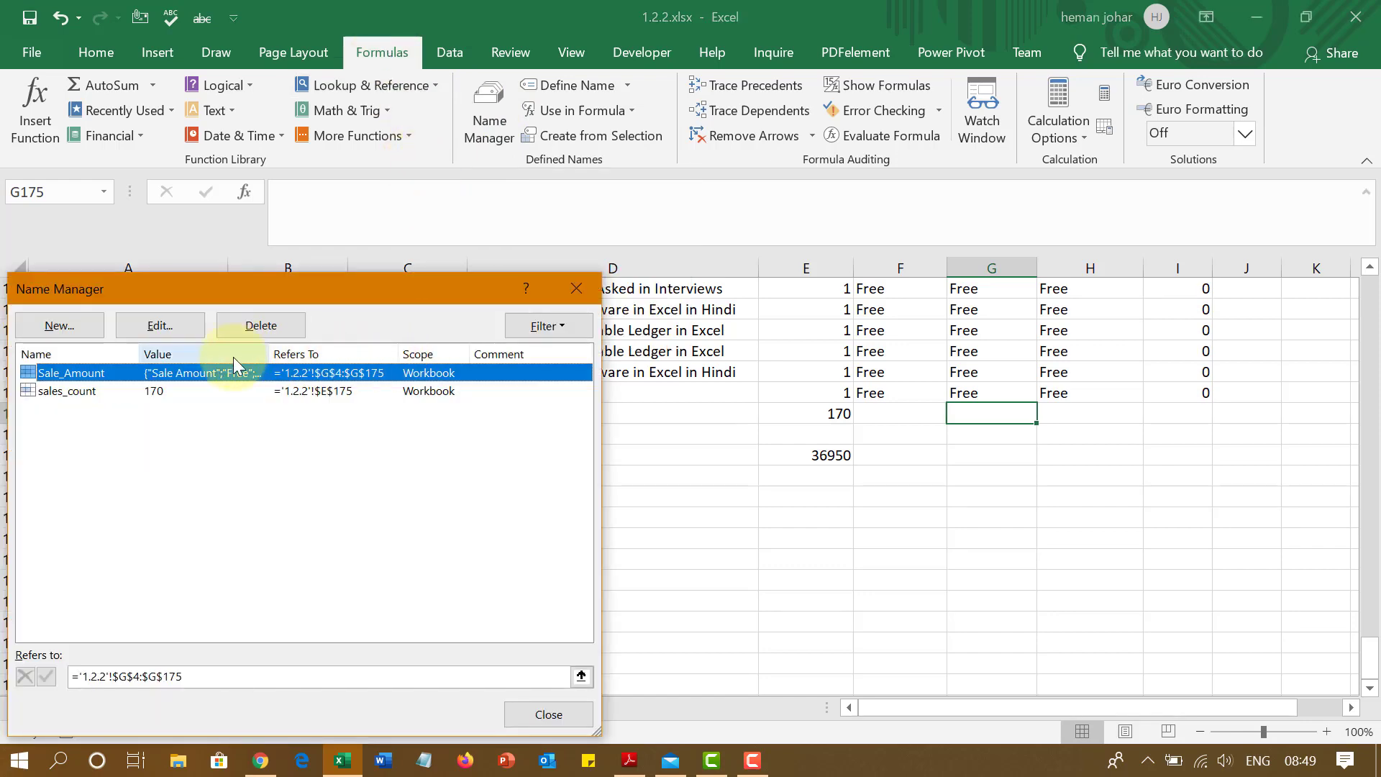
click(97, 392)
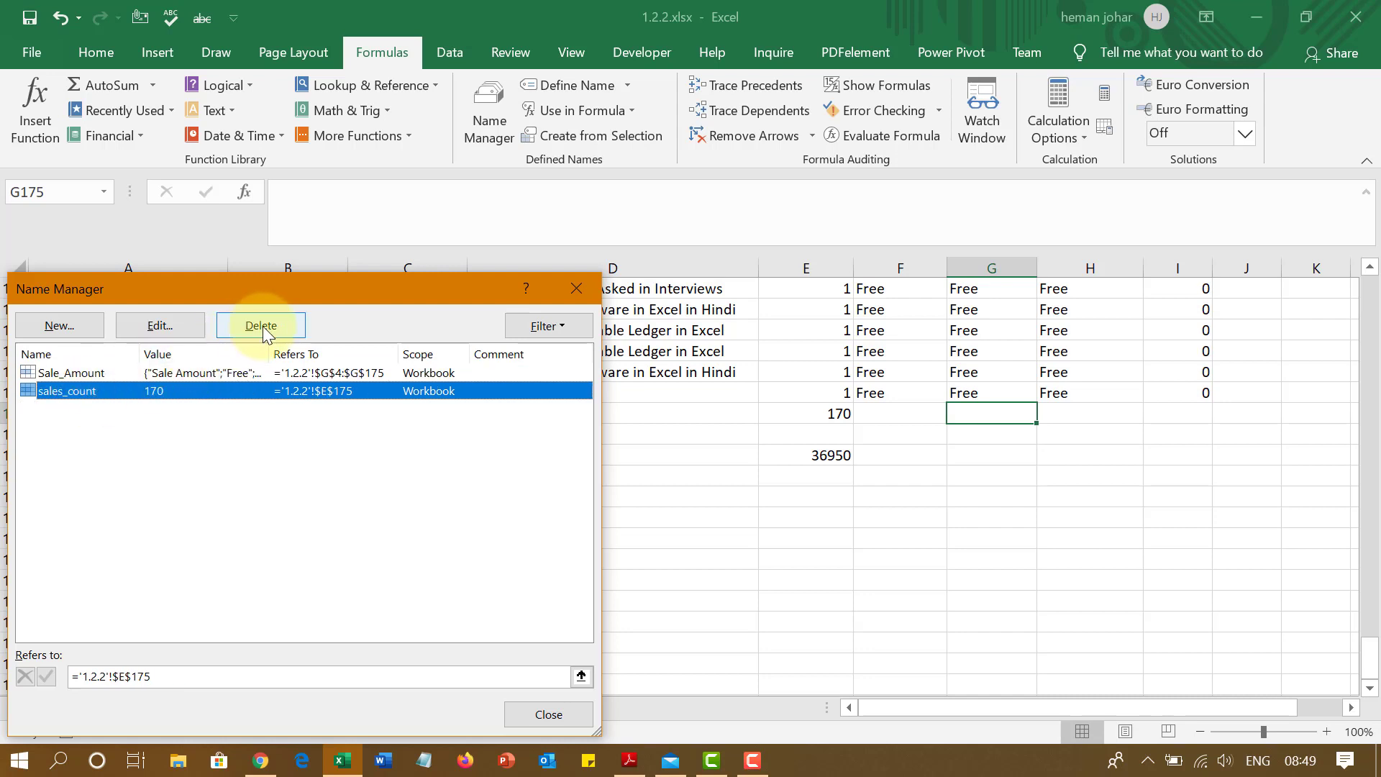
click(160, 325)
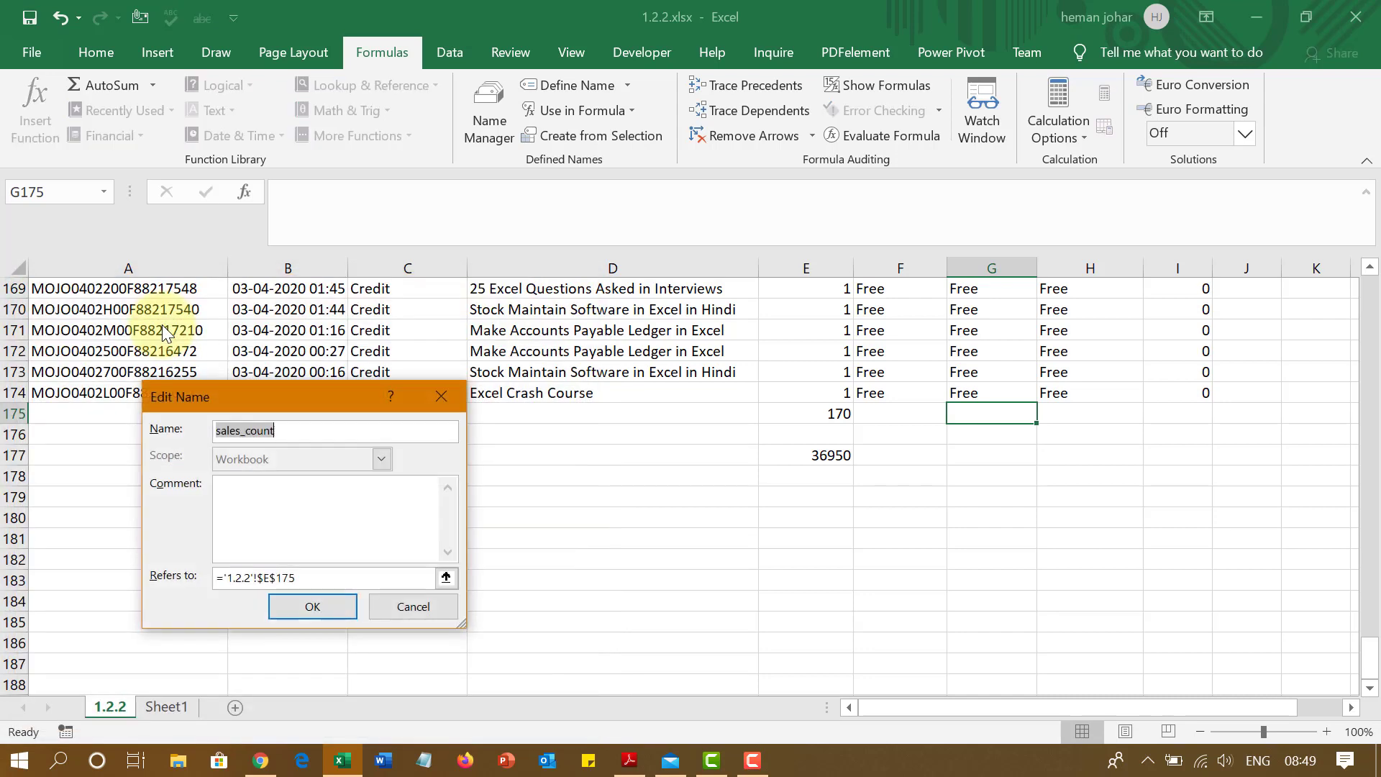
click(318, 604)
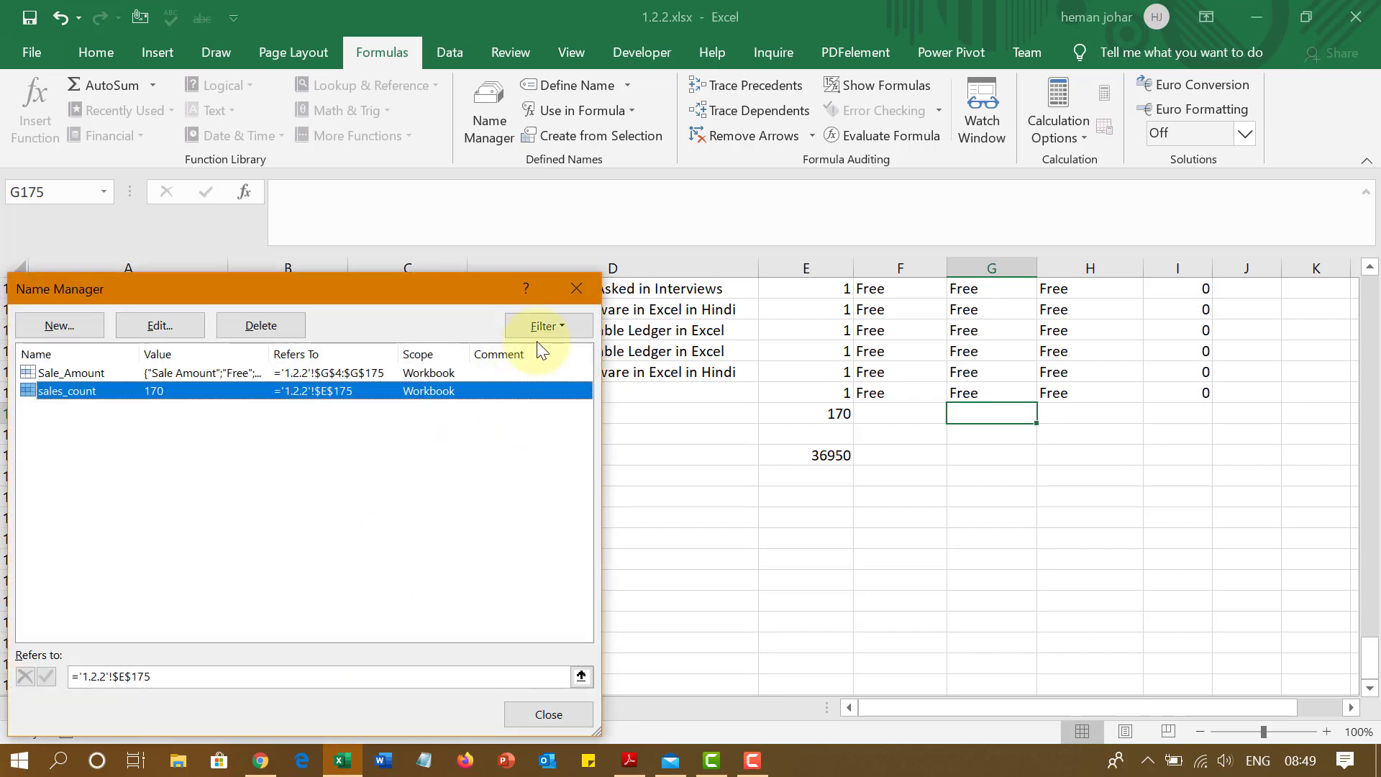
click(576, 288)
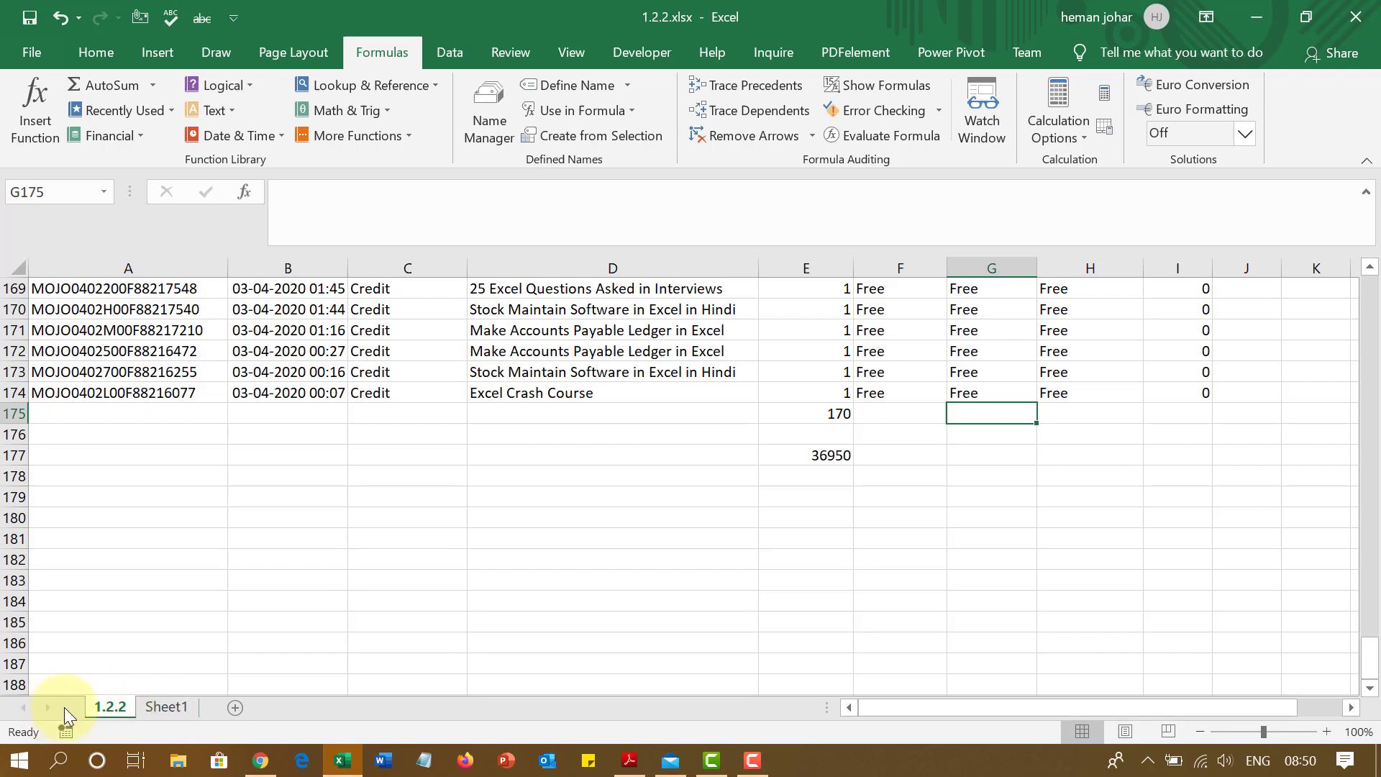
Activate Sheet1 from the sheet-tab list, showing Myelesson in C5.
right_click(117, 705)
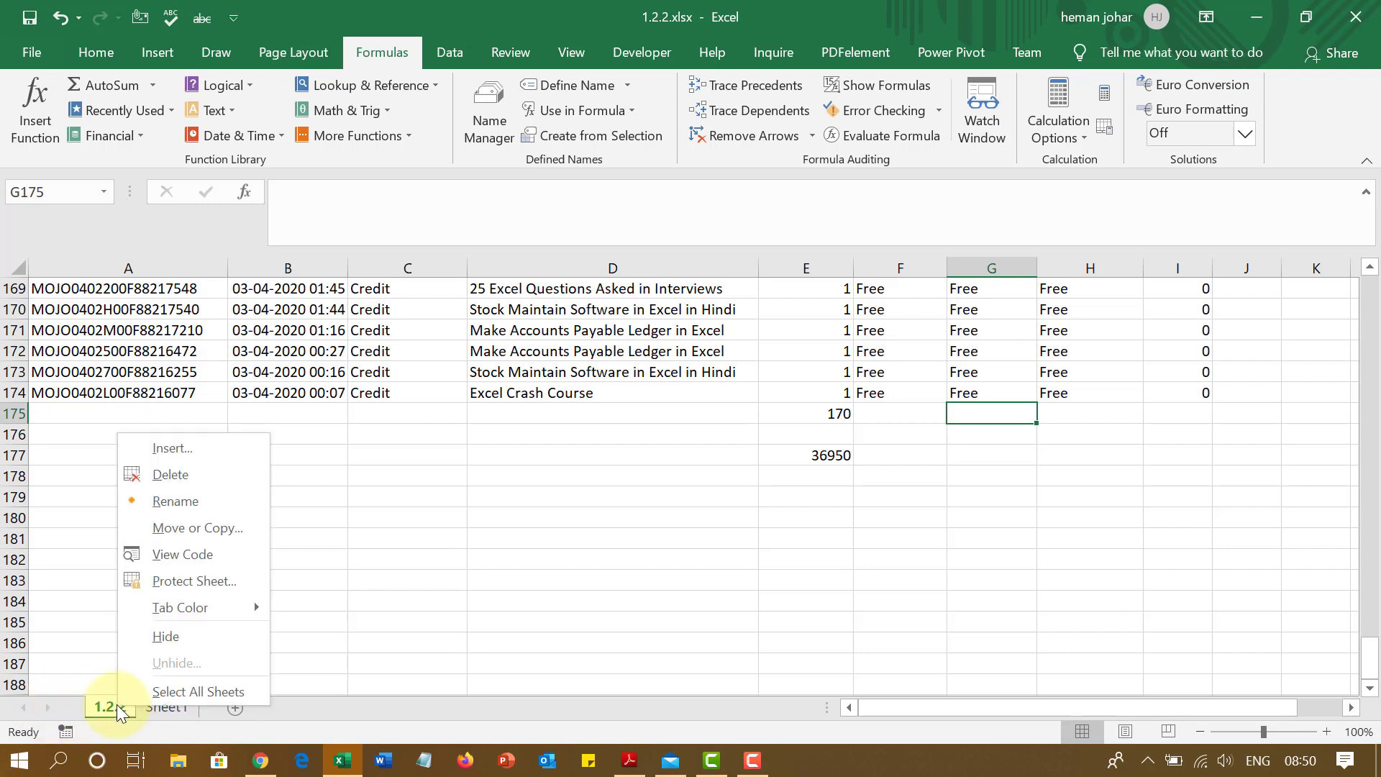
click(68, 710)
right_click(45, 708)
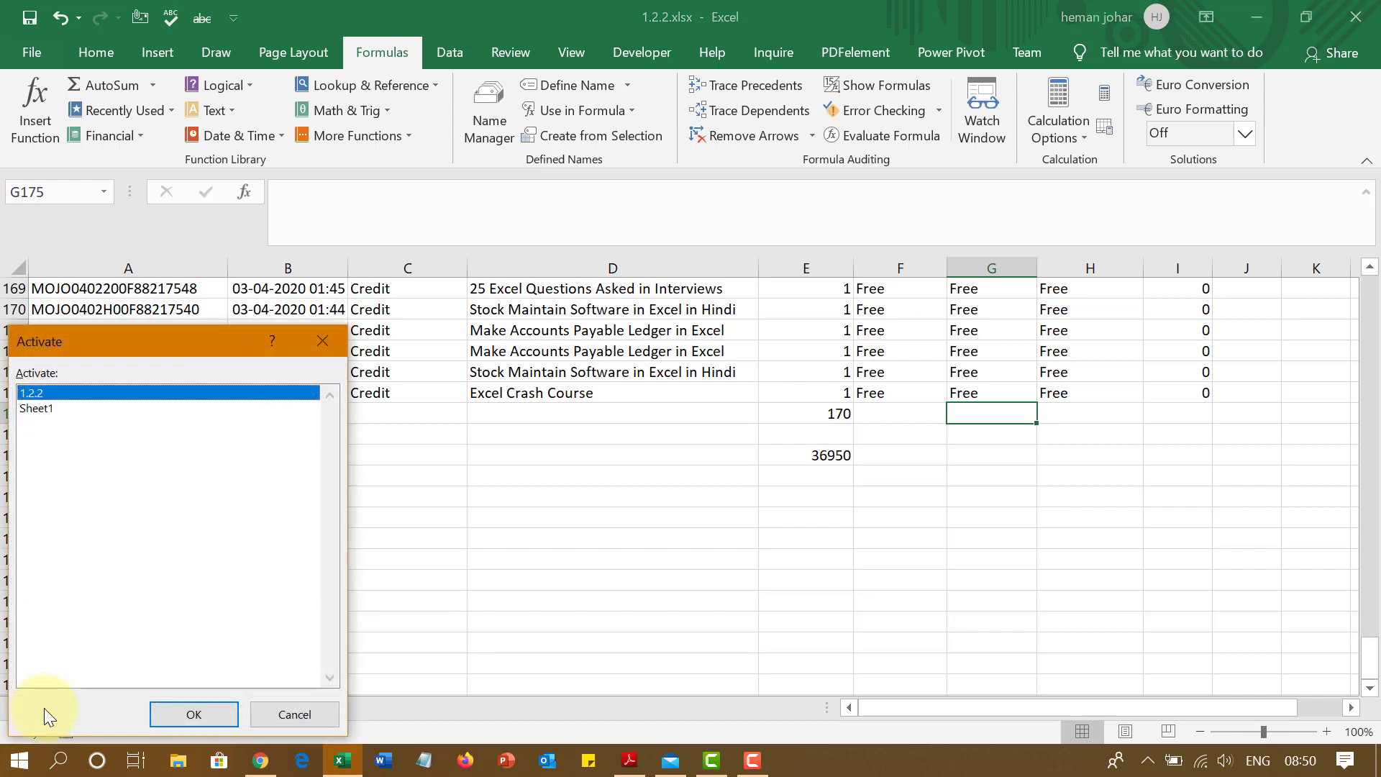
click(47, 408)
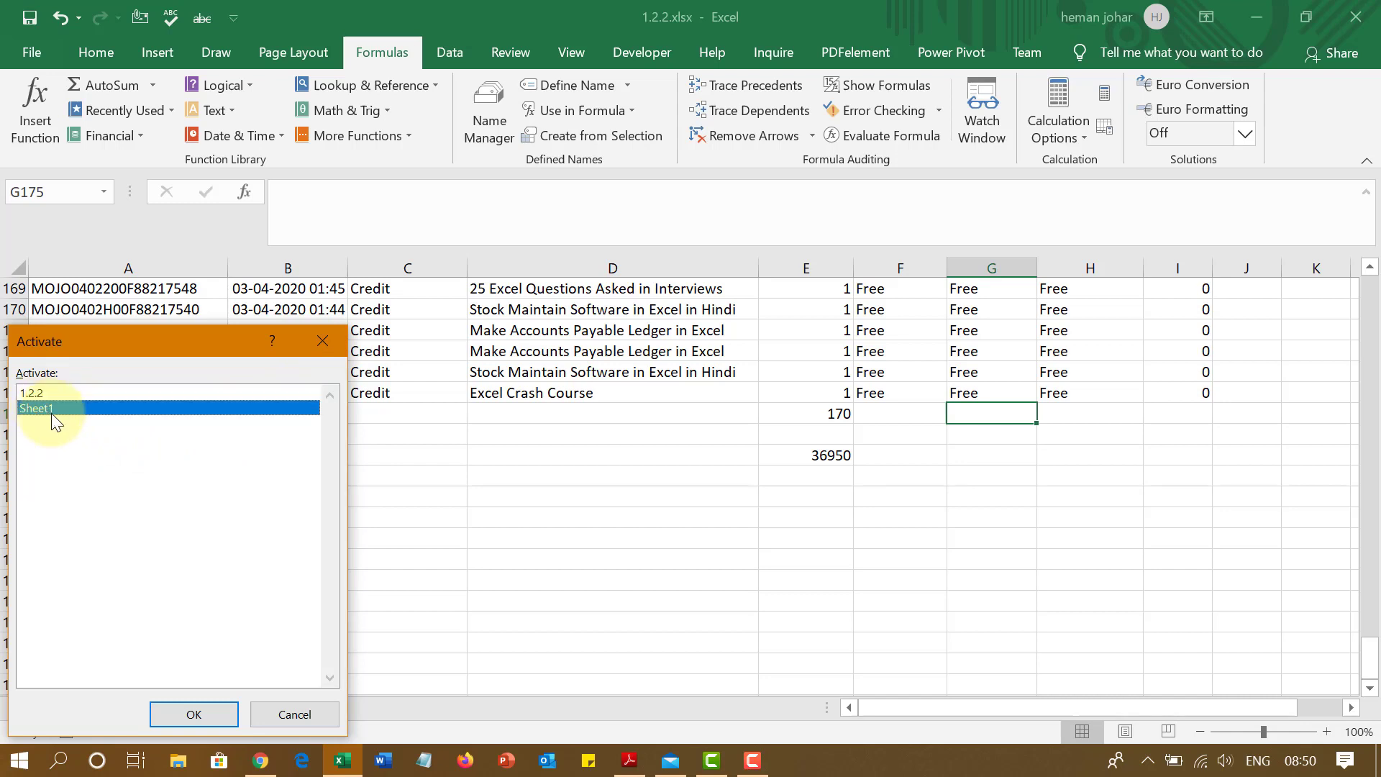
click(190, 714)
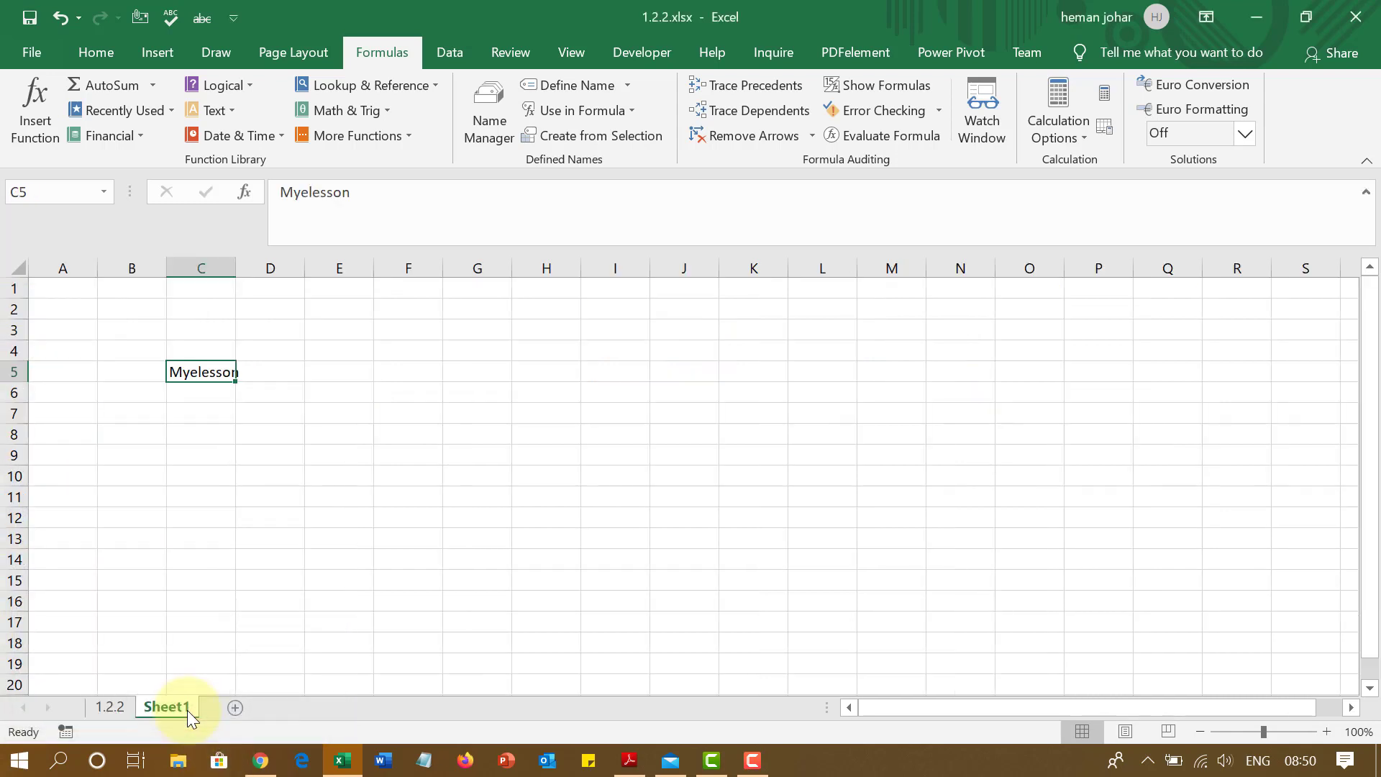
Add five new blank sheets, Sheet2 through Sheet6.
click(233, 707)
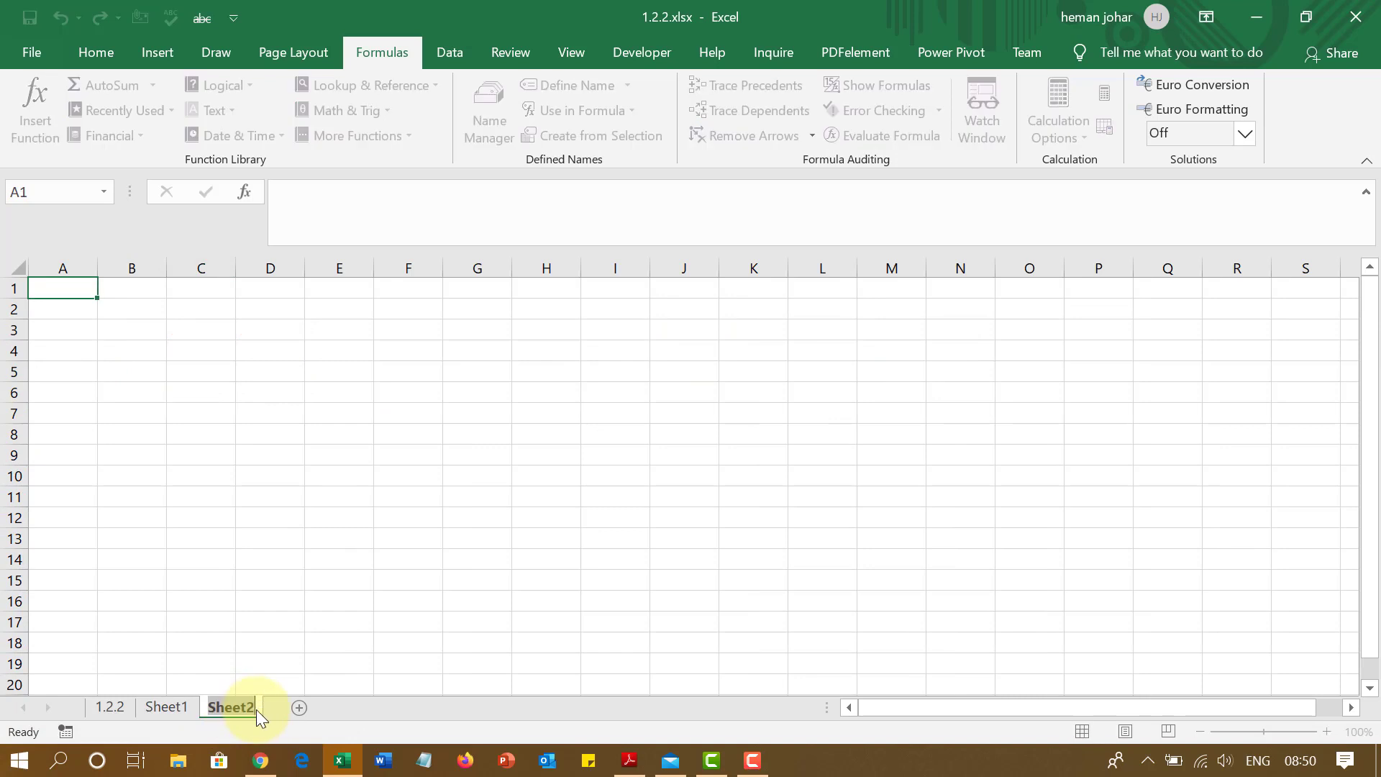
click(299, 709)
click(365, 708)
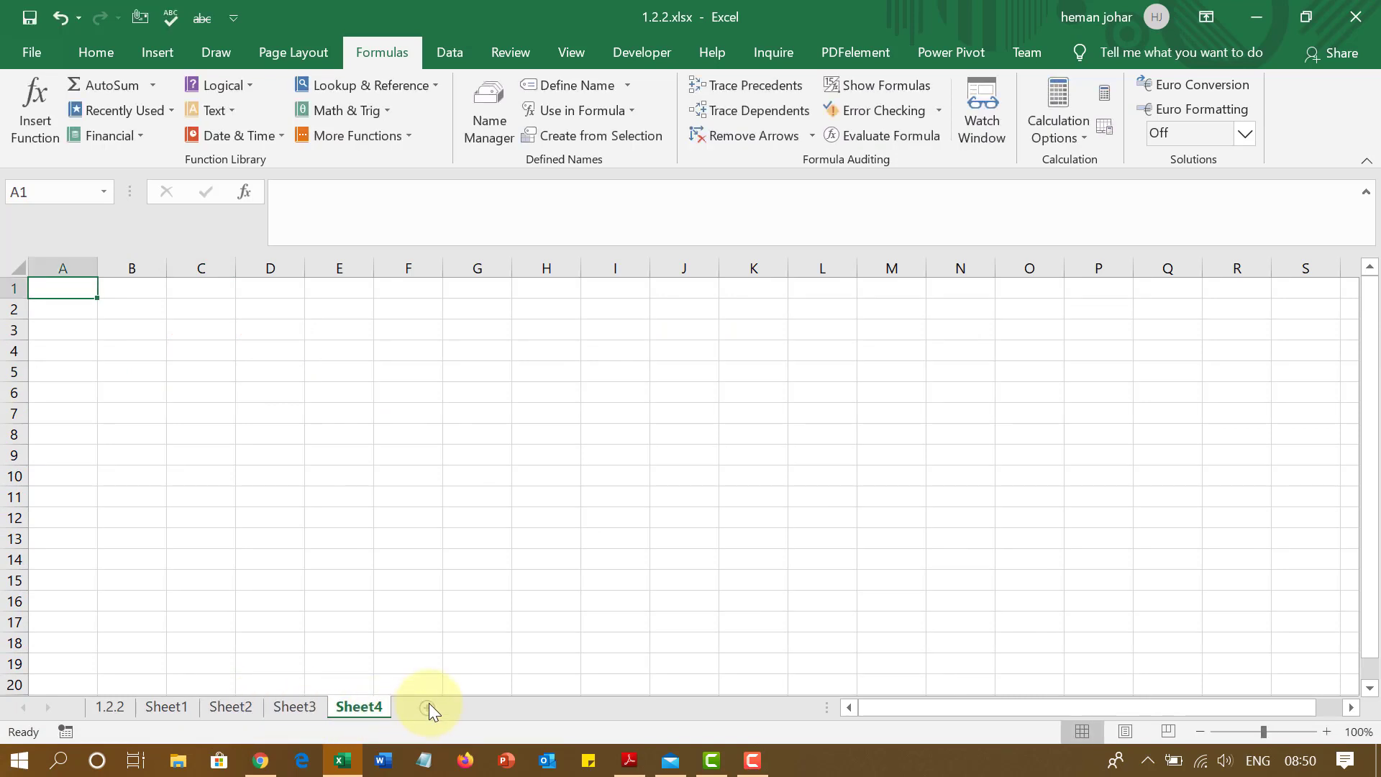
click(429, 708)
click(490, 706)
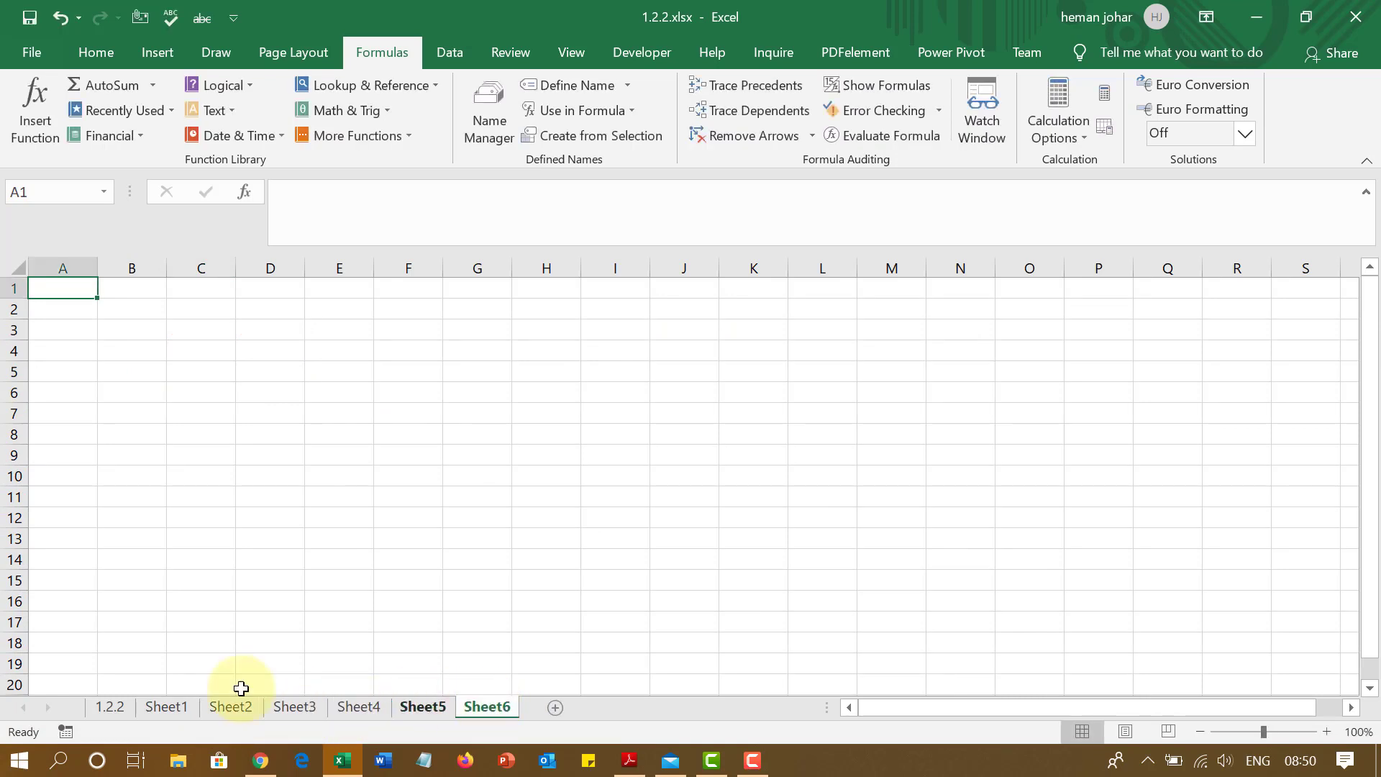
Activate Sheet3 from the sheet list, then switch back to the 1.2.2 sheet.
right_click(59, 710)
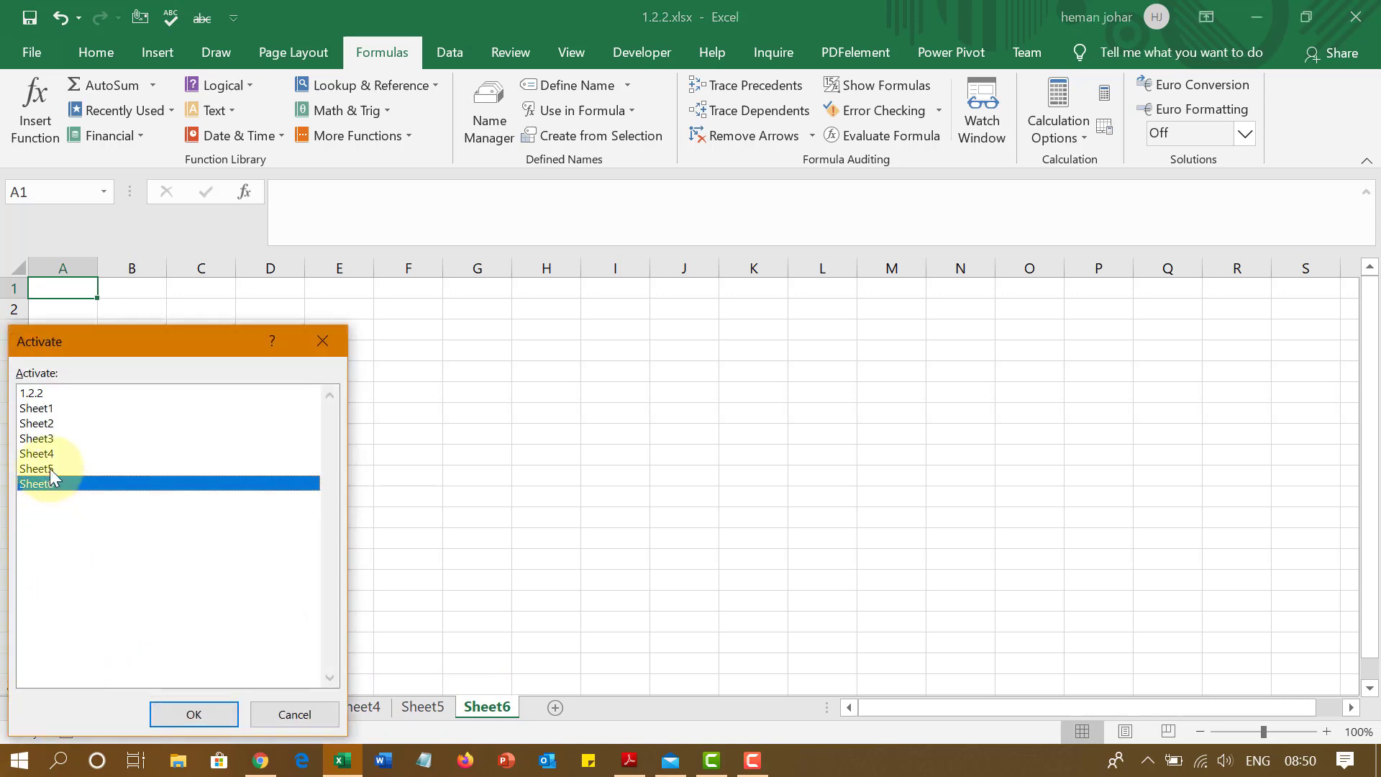
click(39, 438)
click(209, 711)
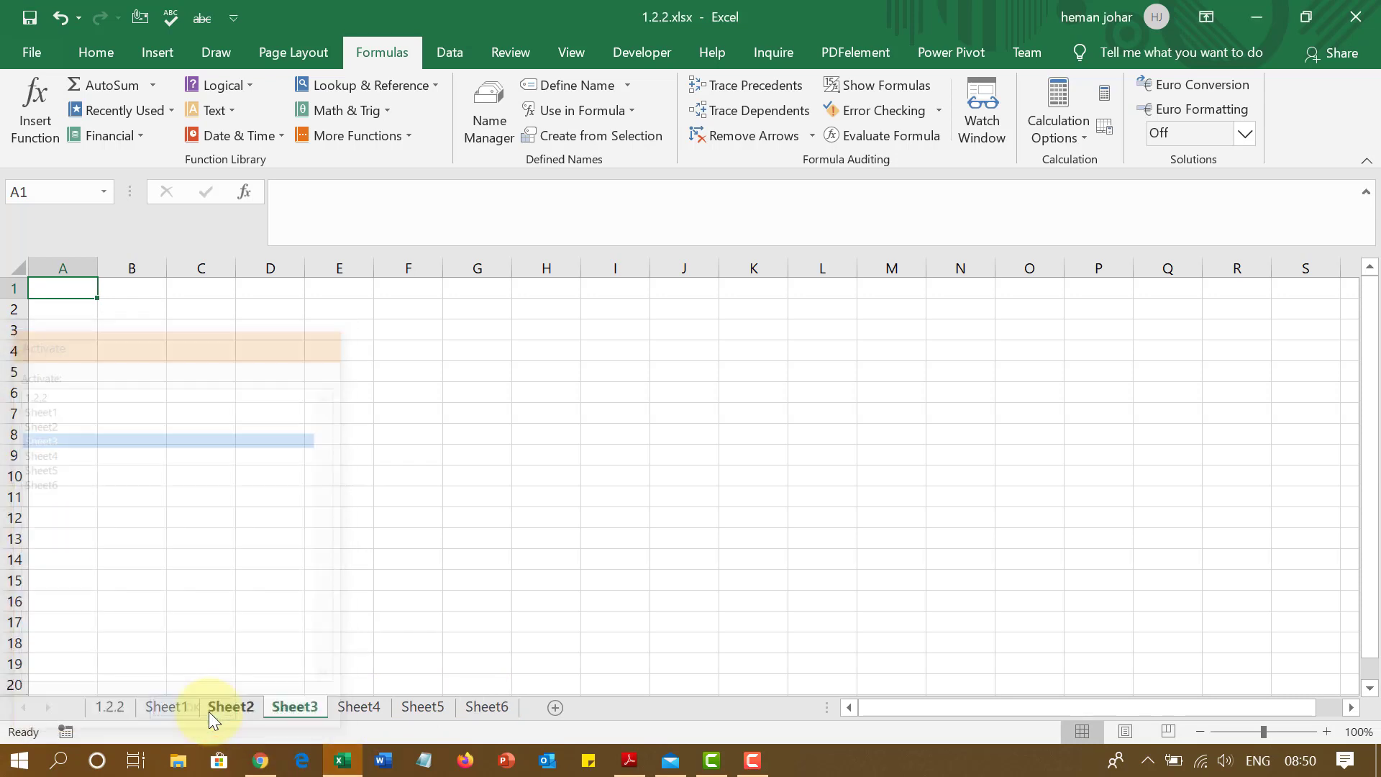
right_click(56, 703)
click(37, 392)
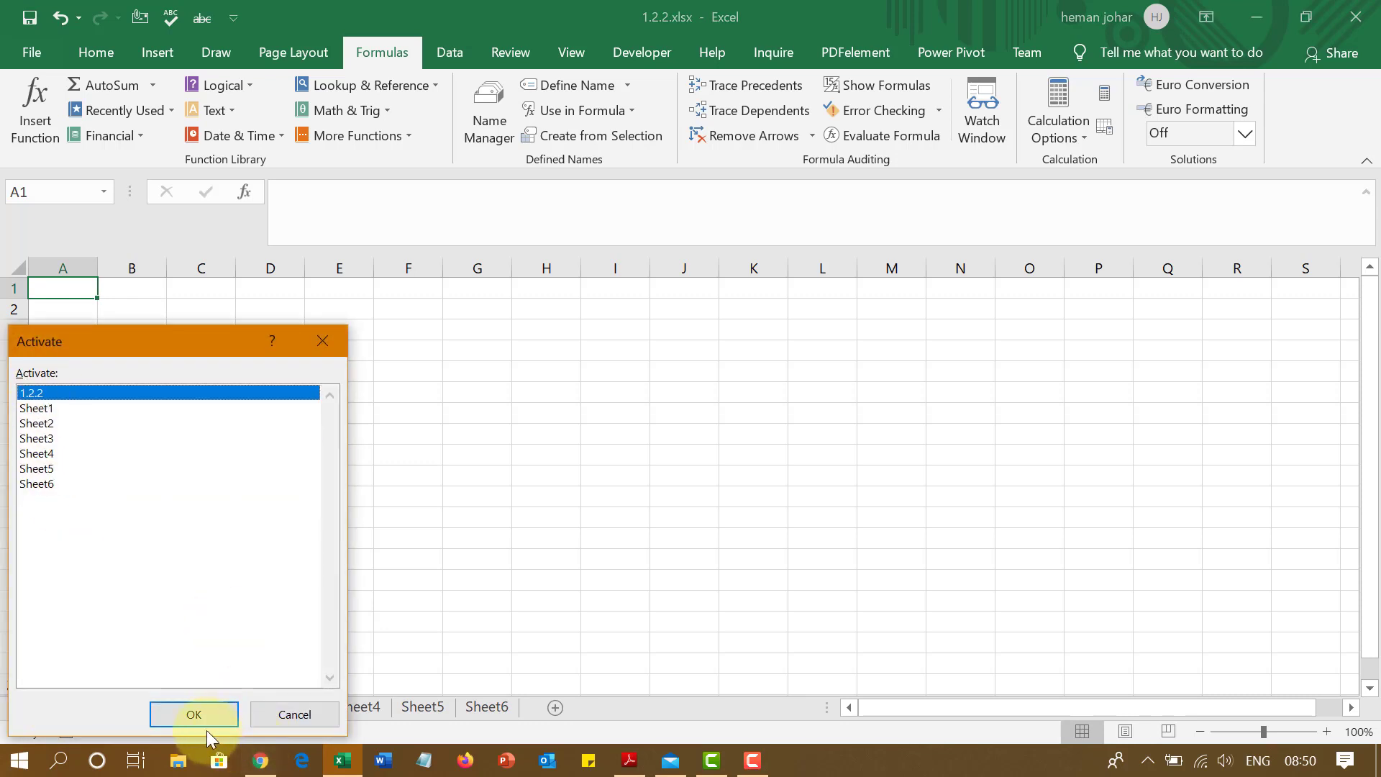
click(192, 715)
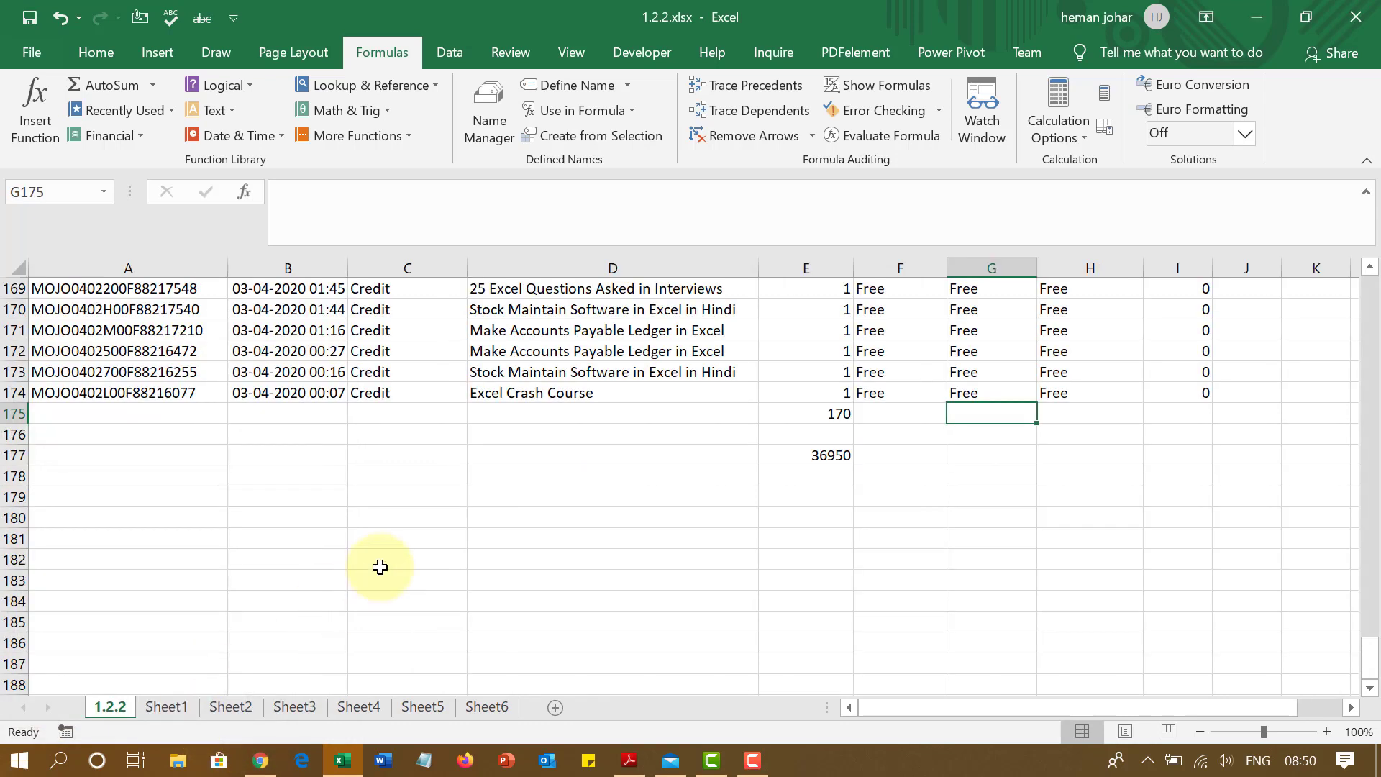
key(ctrl+Page_Down)
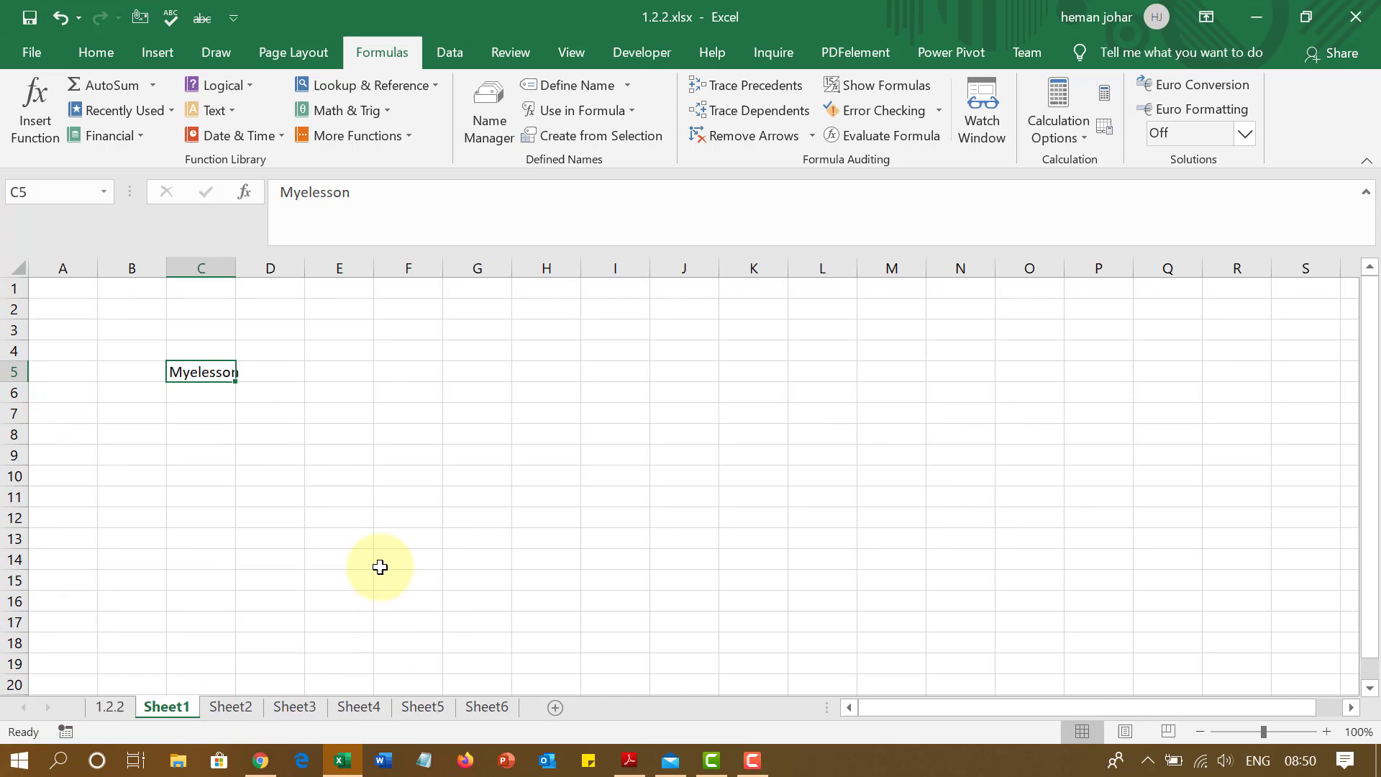
key(ctrl+Page_Down)
key(ctrl+Page_Down)
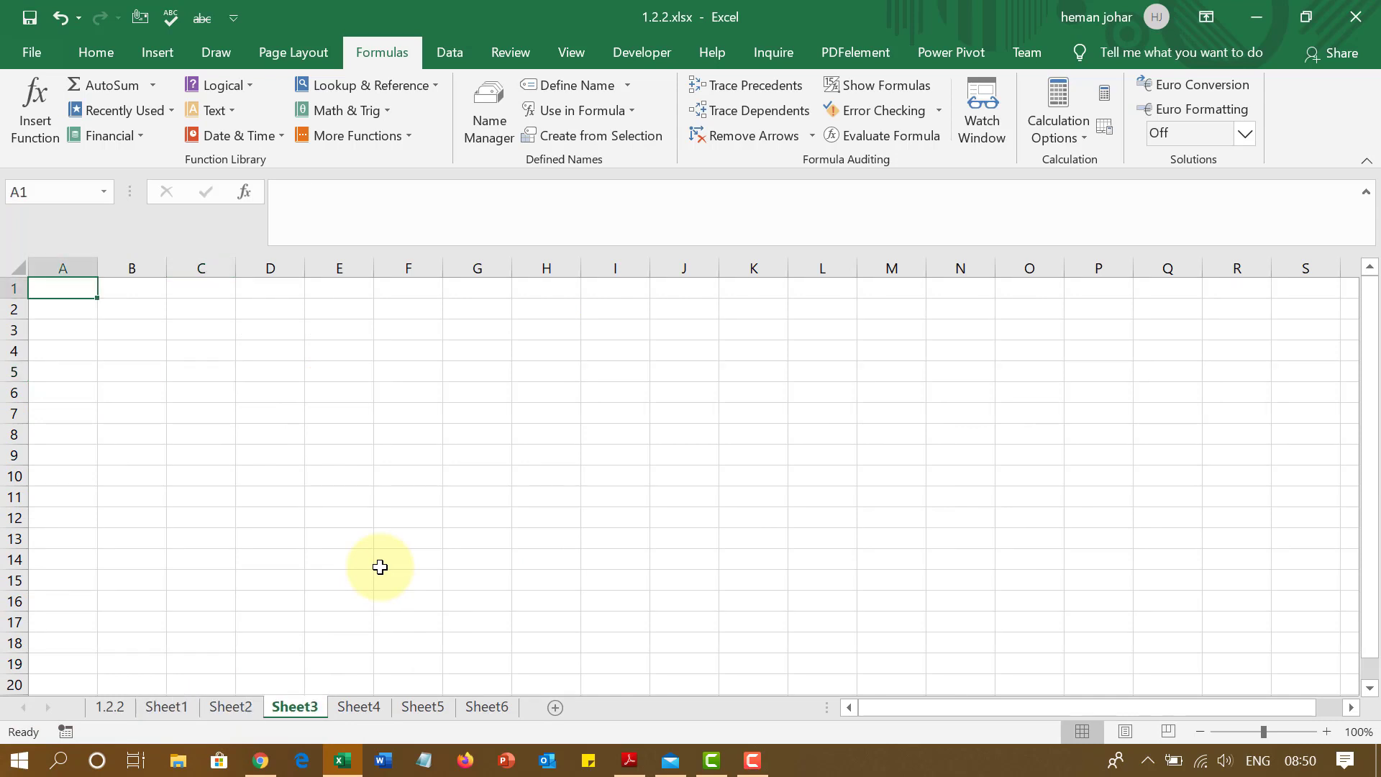
key(ctrl+Page_Down)
key(ctrl+Page_Down)
key(ctrl+Page_Down)
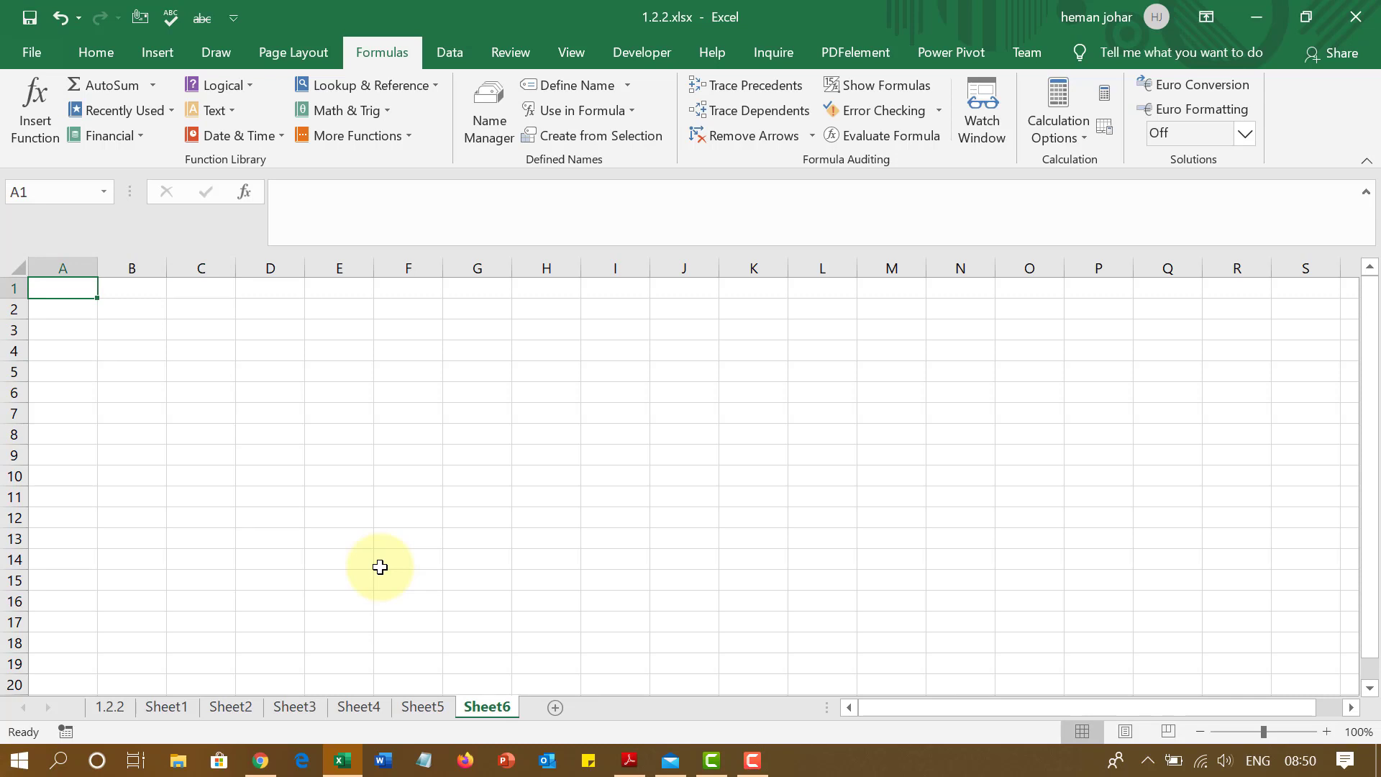
key(ctrl+Page_Up)
key(ctrl+Page_Up)
key(ctrl+Page_Up)
key(ctrl+Page_Up)
key(ctrl+Page_Up)
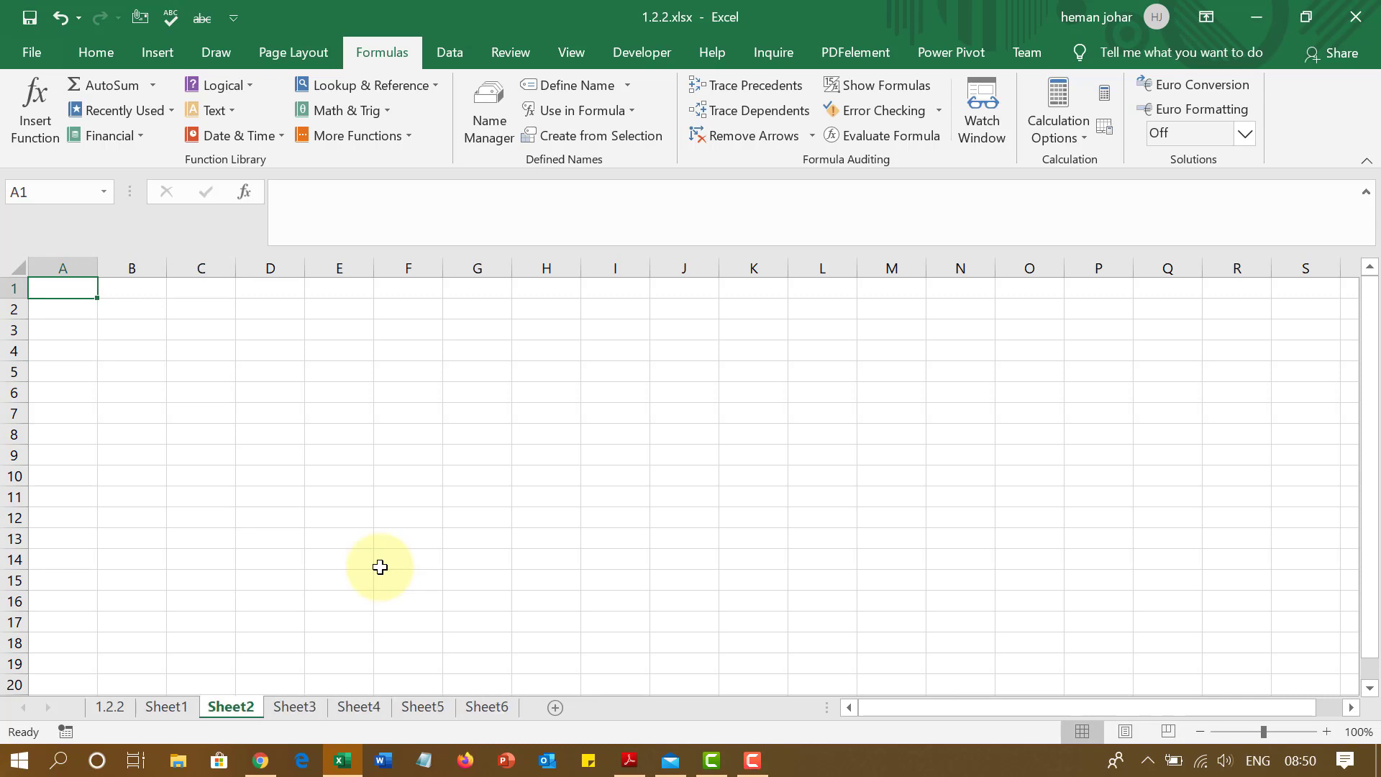
key(ctrl+Page_Up)
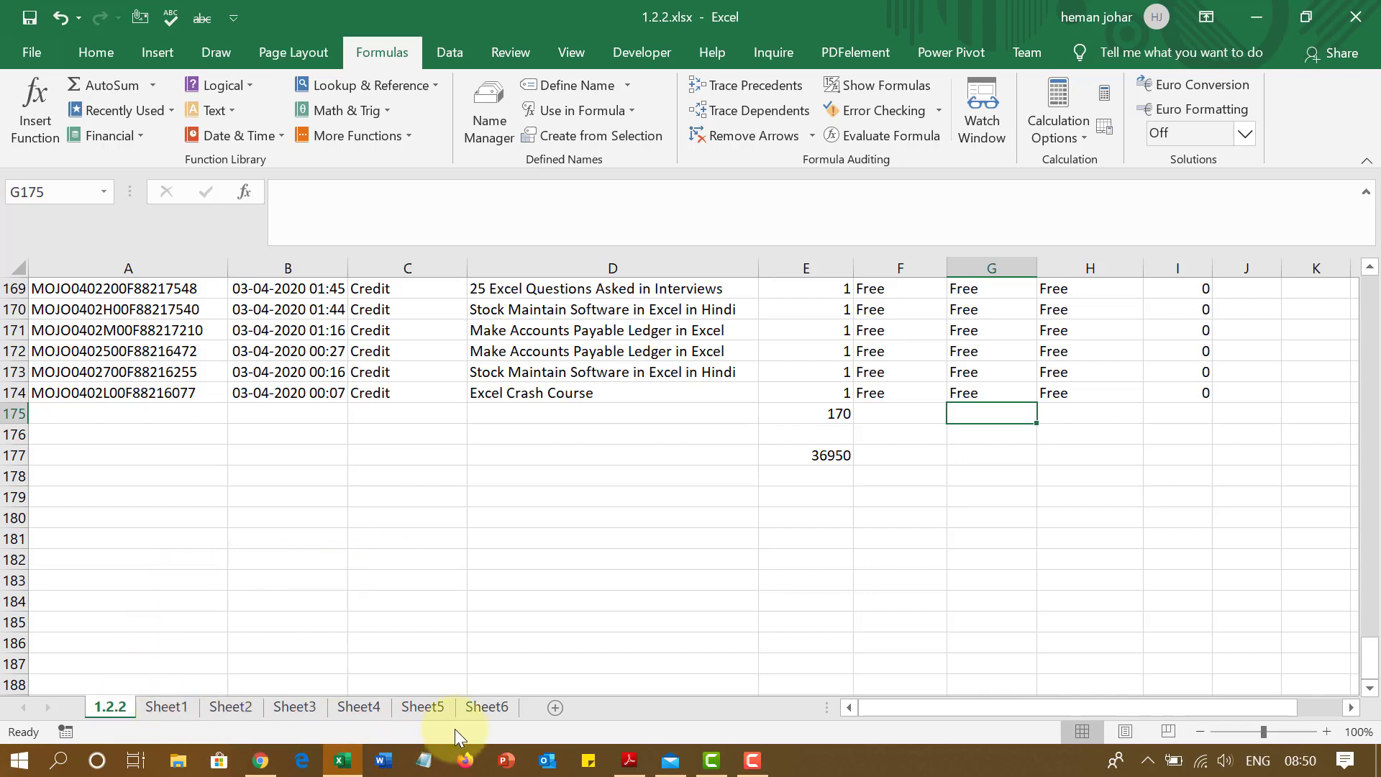
key(ctrl+Page_Down)
key(ctrl+Page_Down)
key(ctrl+Page_Down)
key(ctrl+Page_Down)
key(ctrl+Page_Down)
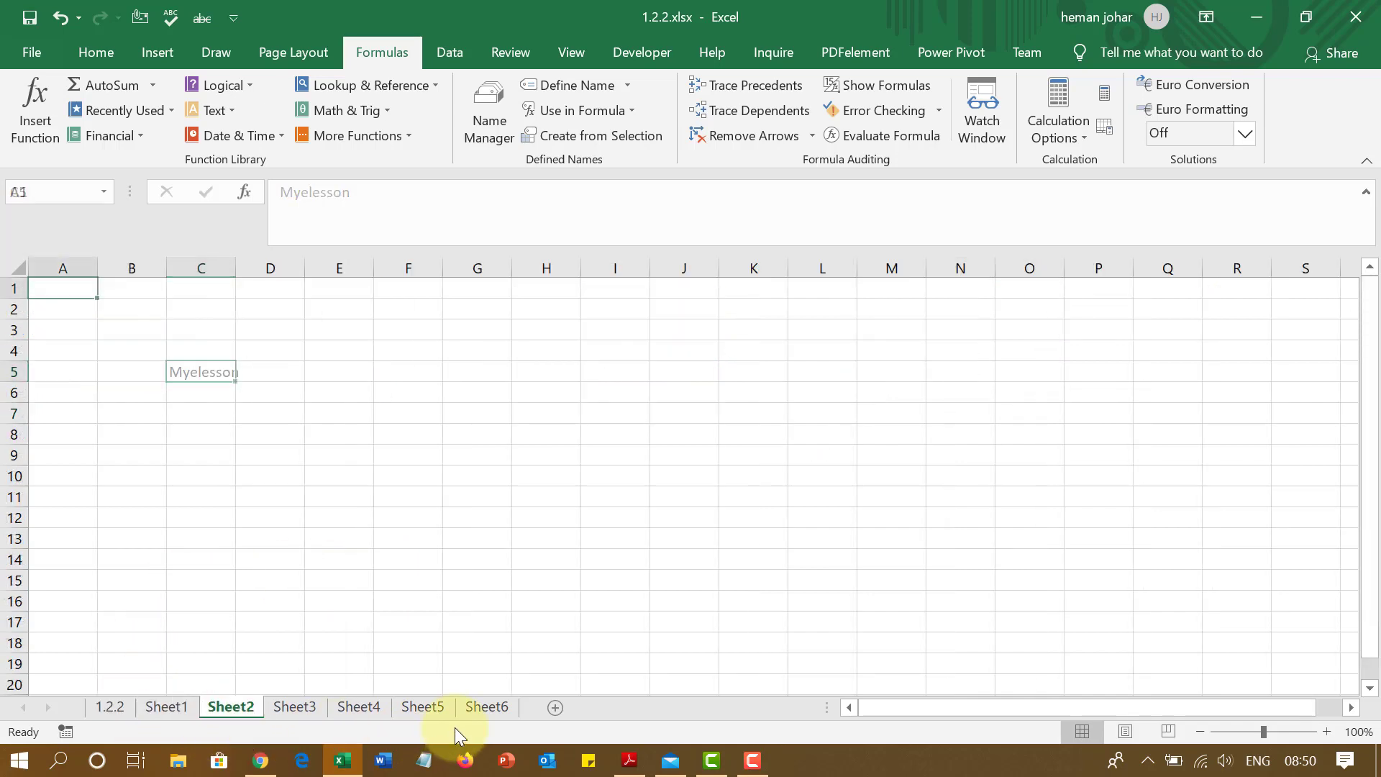
key(ctrl+Page_Down)
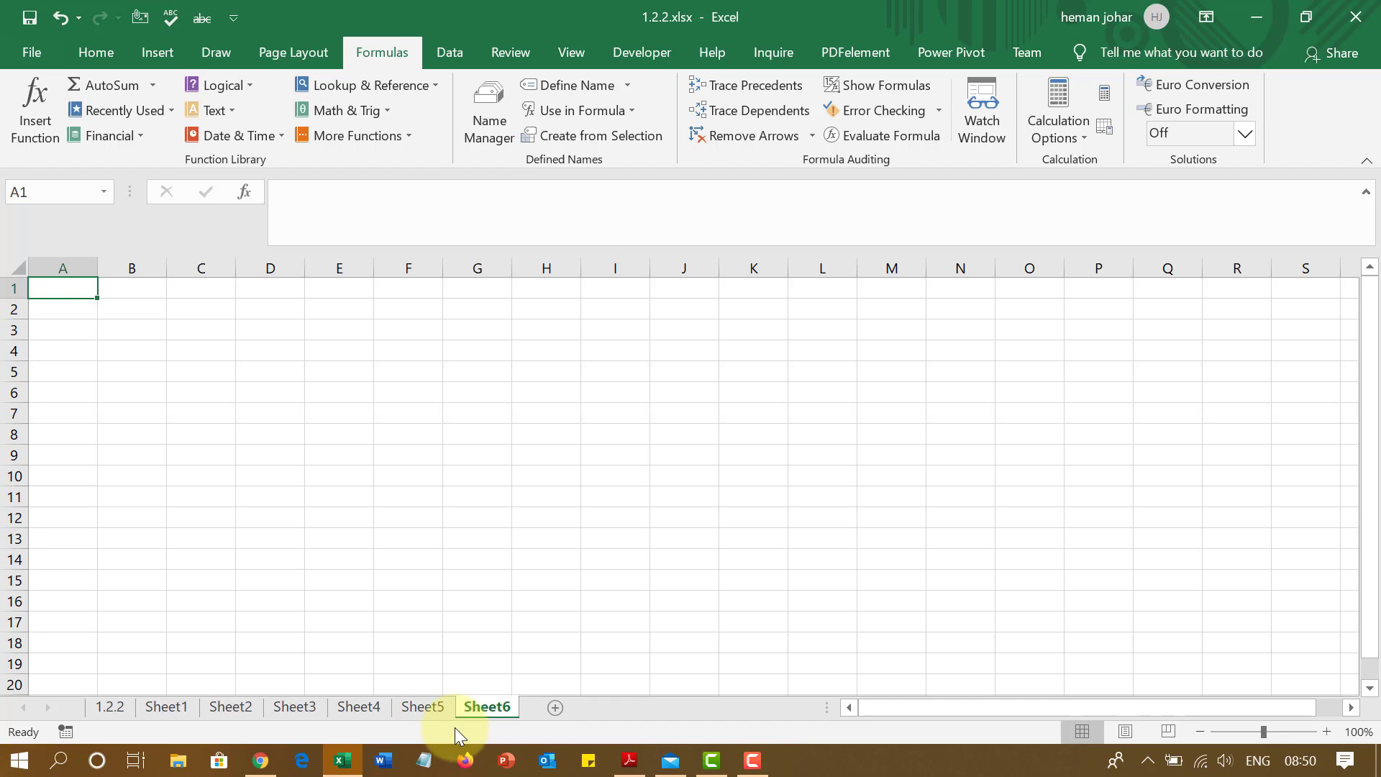
key(ctrl+Page_Up)
key(ctrl+Page_Up)
key(ctrl+Page_Up)
key(ctrl+Page_Up)
key(ctrl+Page_Up)
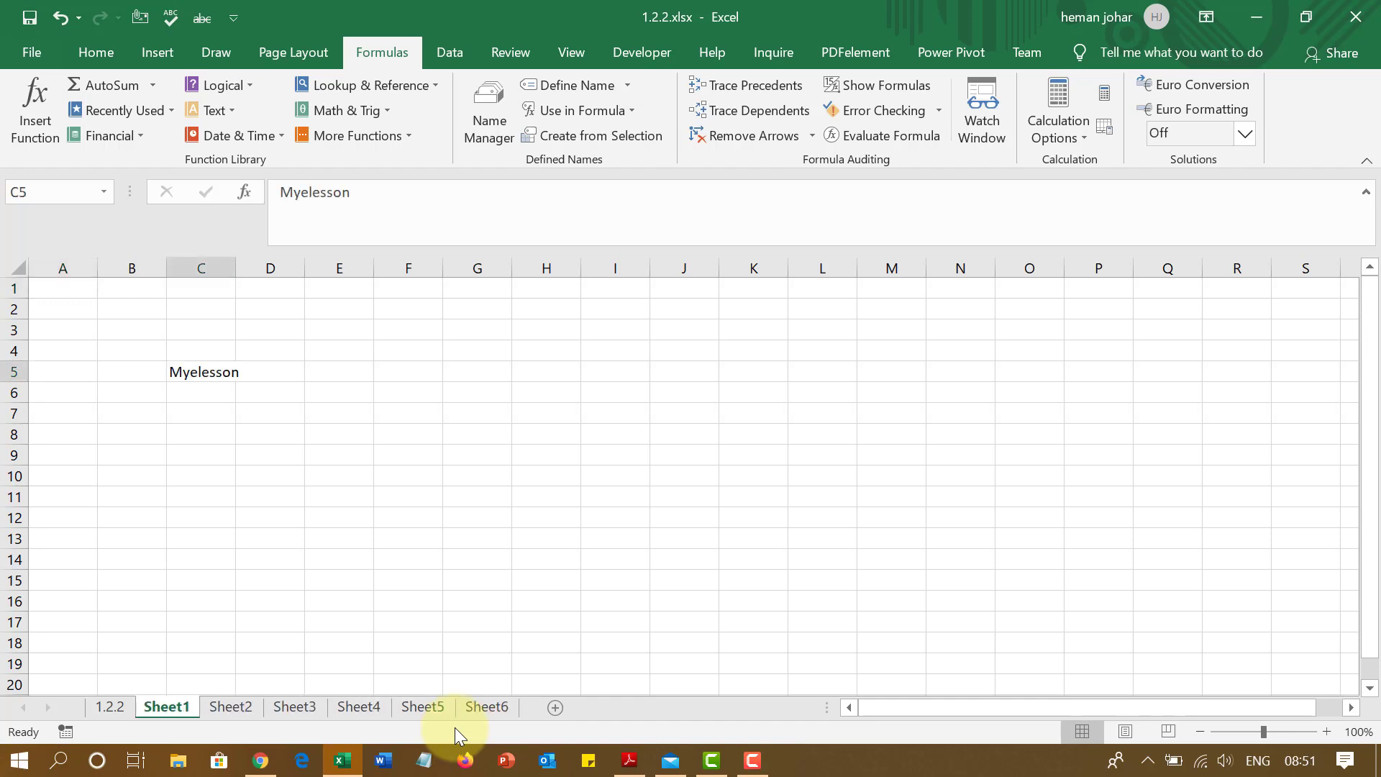
key(ctrl+Page_Up)
Scroll up to row 1 to show the MO-200 exam title and column headers.
scroll(363, 411, up, 20)
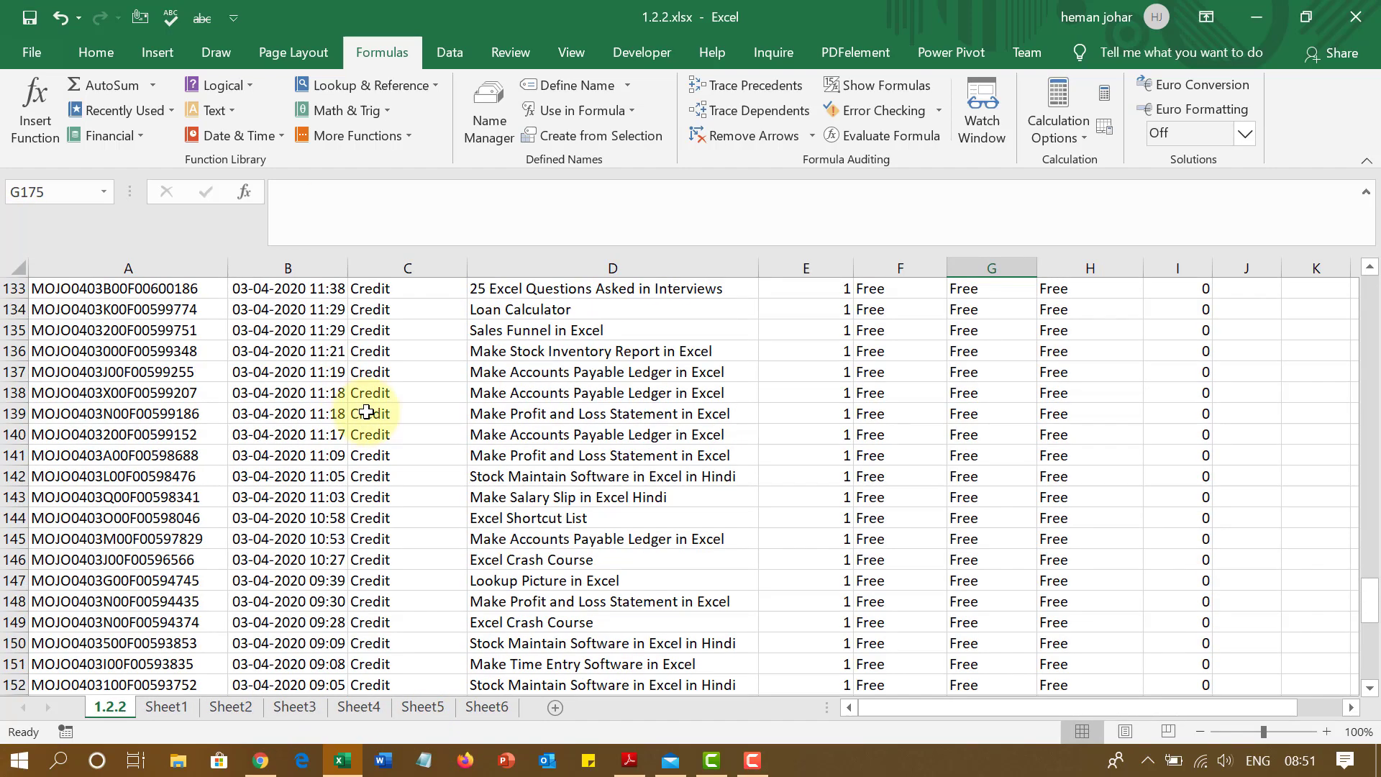
scroll(367, 412, up, 15)
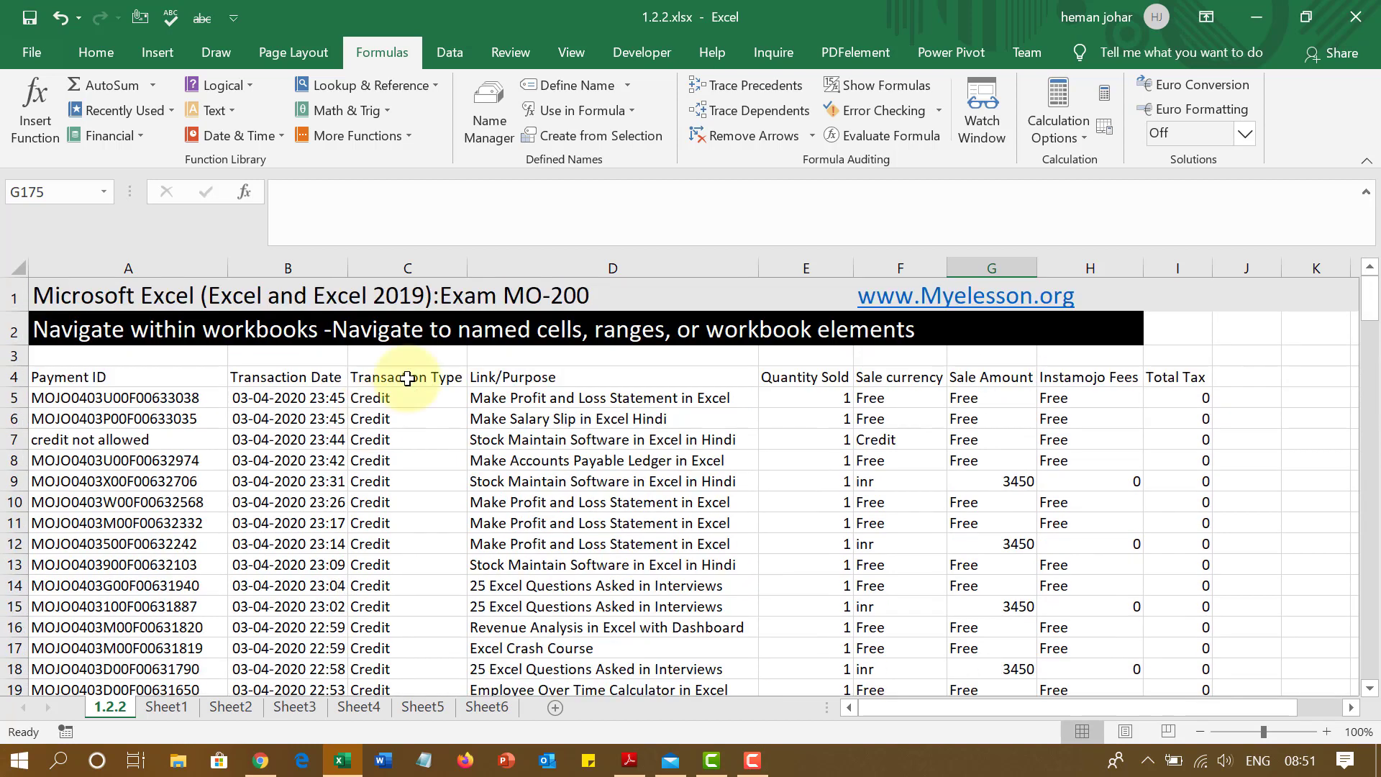